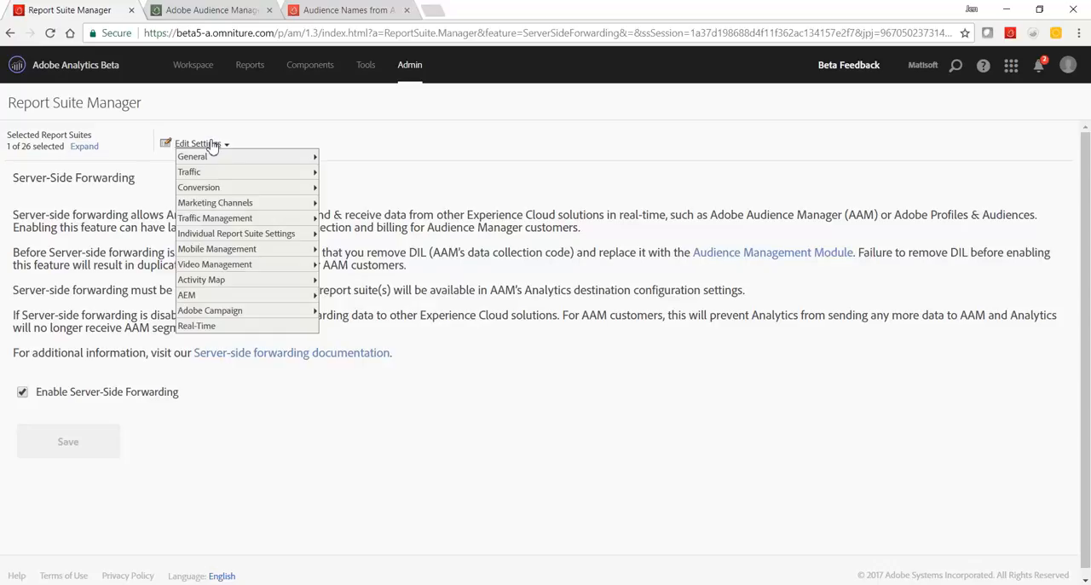
Switch to Adobe Audience Manager and open the Adobe Analytics destination for editing.
{"action": "mouse_move", "coordinate": [309, 162]}
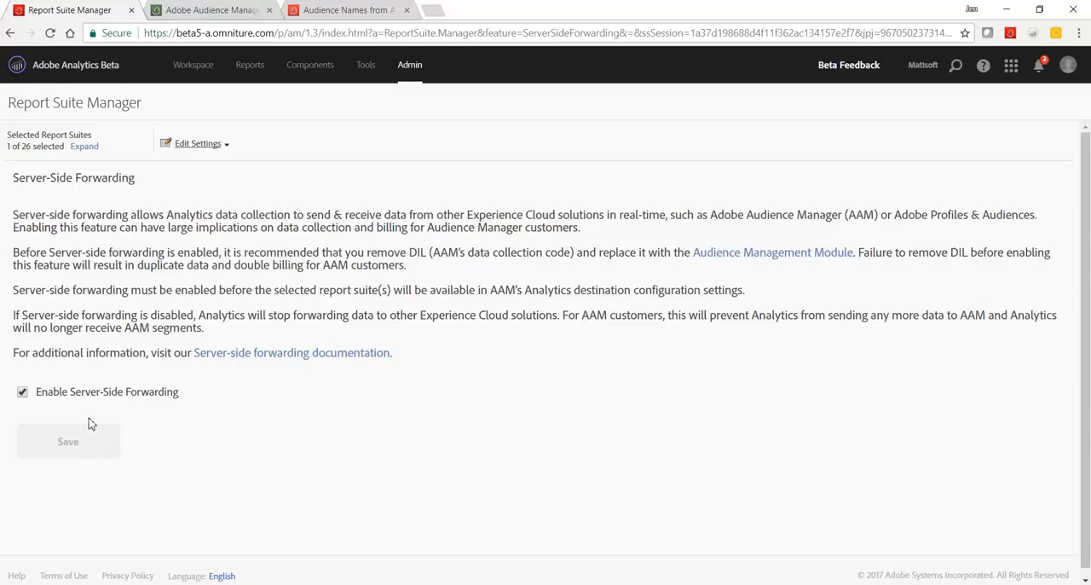
{"action": "left_click", "coordinate": [227, 10]}
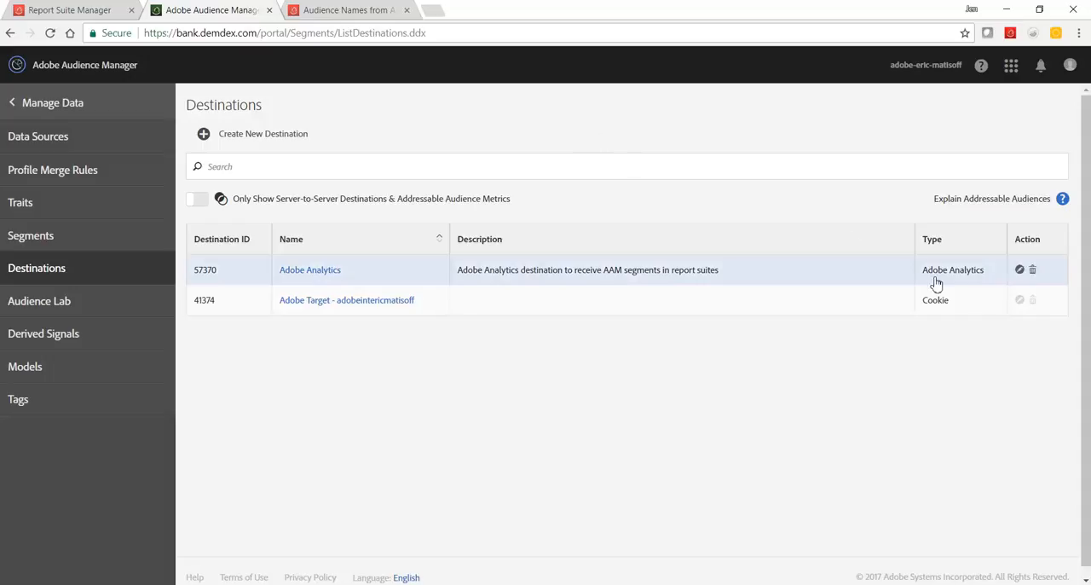
{"action": "left_click", "coordinate": [332, 271]}
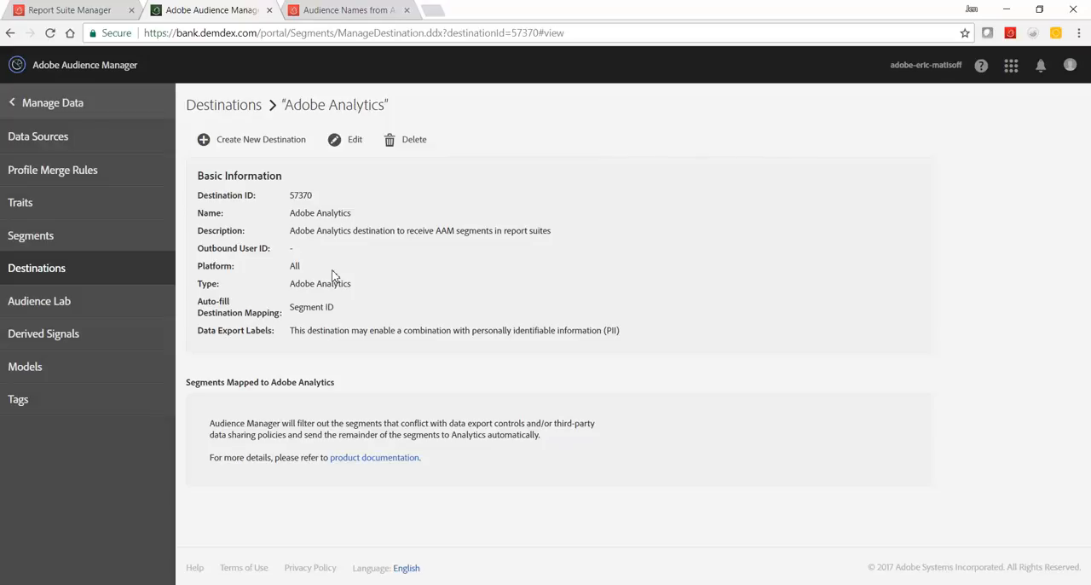
{"action": "left_click", "coordinate": [355, 142]}
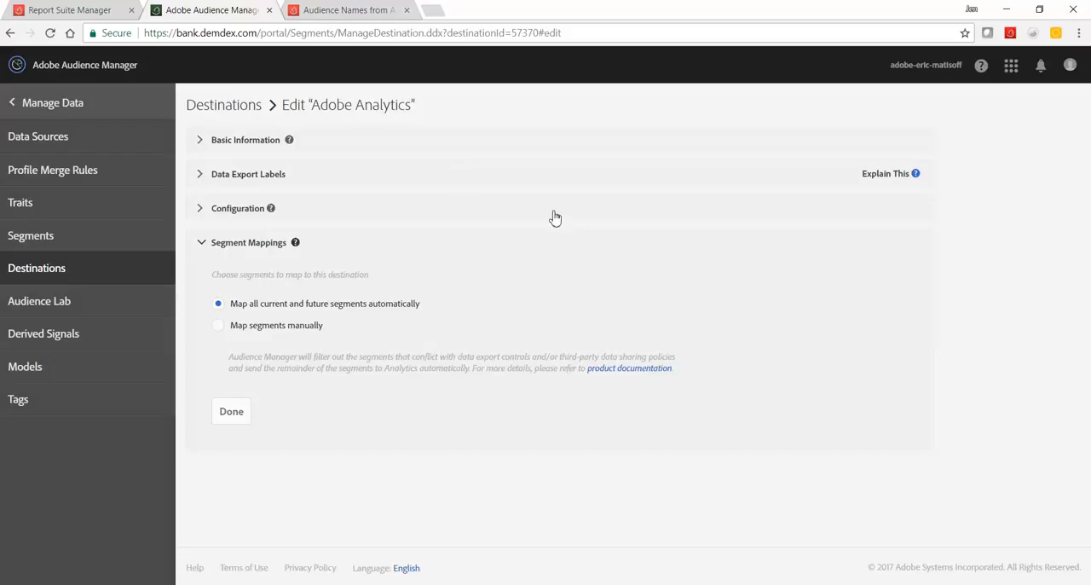
Review the destination's Basic Information and Data Export Labels sections, collapsing each after viewing.
{"action": "left_click", "coordinate": [269, 145]}
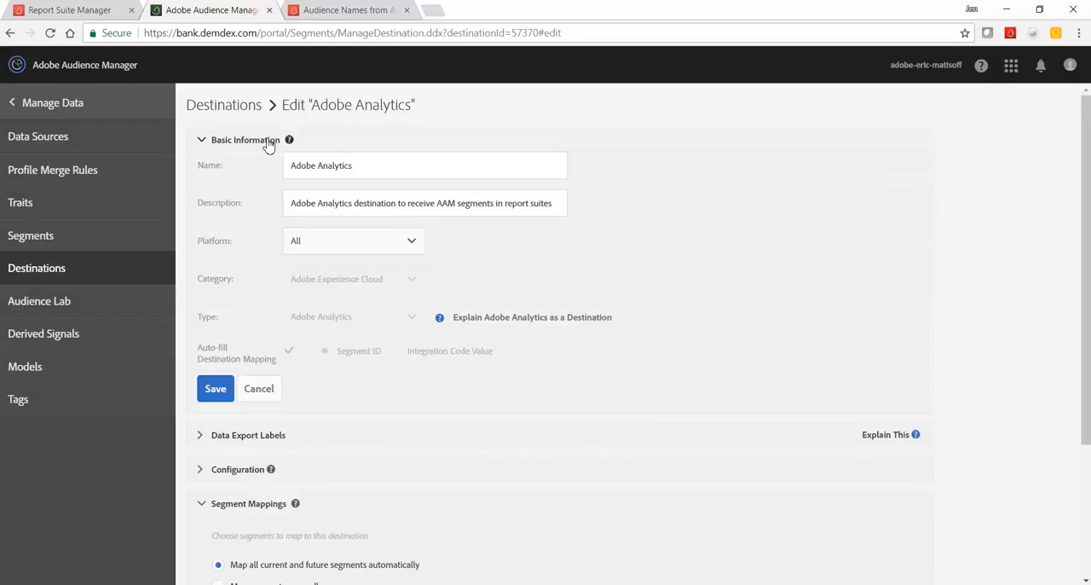
{"action": "left_click", "coordinate": [269, 146]}
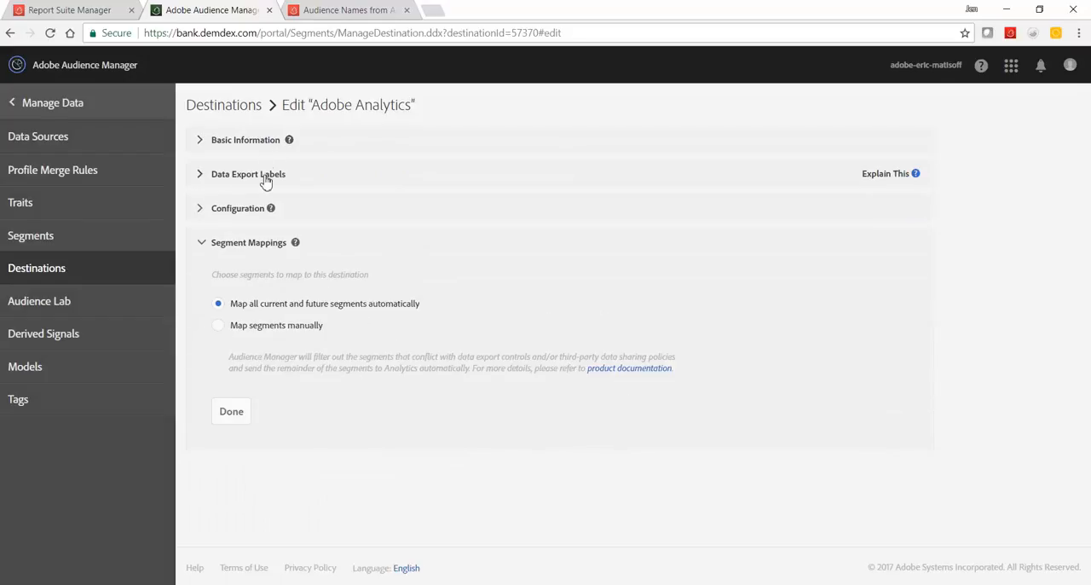
{"action": "left_click", "coordinate": [264, 178]}
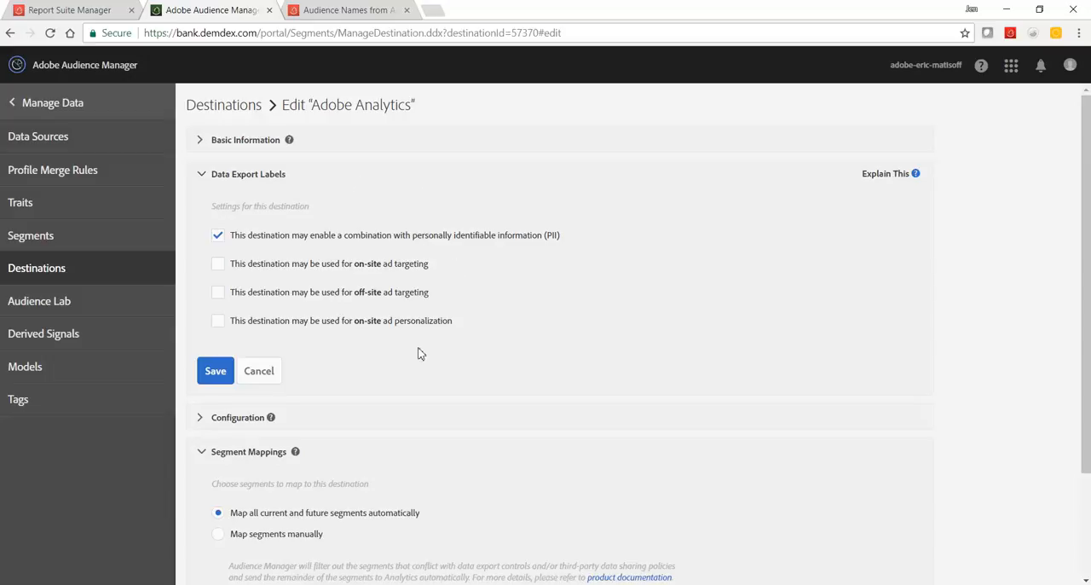
{"action": "left_click", "coordinate": [536, 178]}
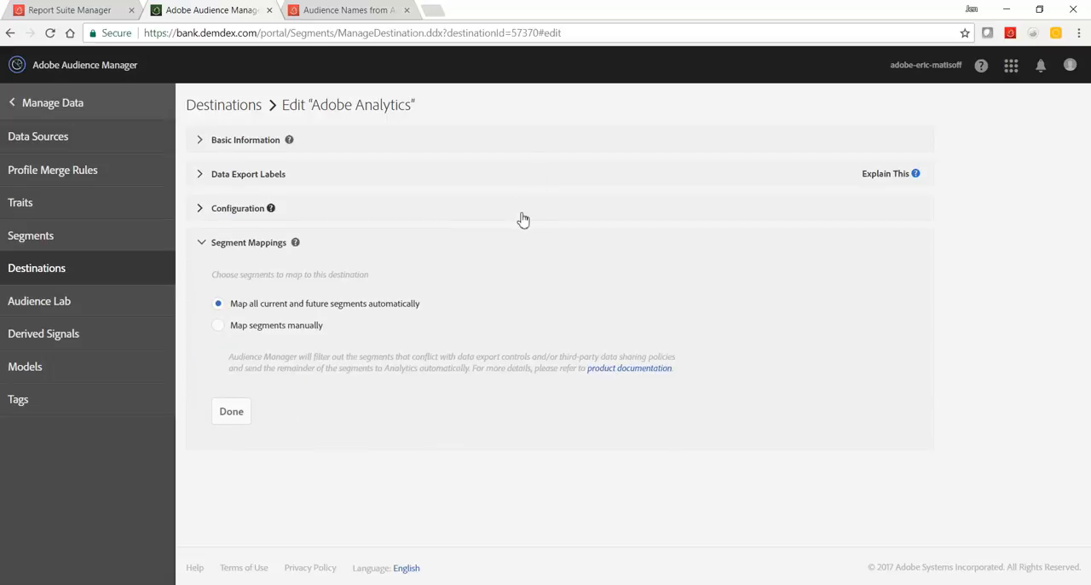
Examine which report suites receive segments in the destination's Configuration section, and collapse Configuration and Segment Mappings.
{"action": "left_click", "coordinate": [523, 219]}
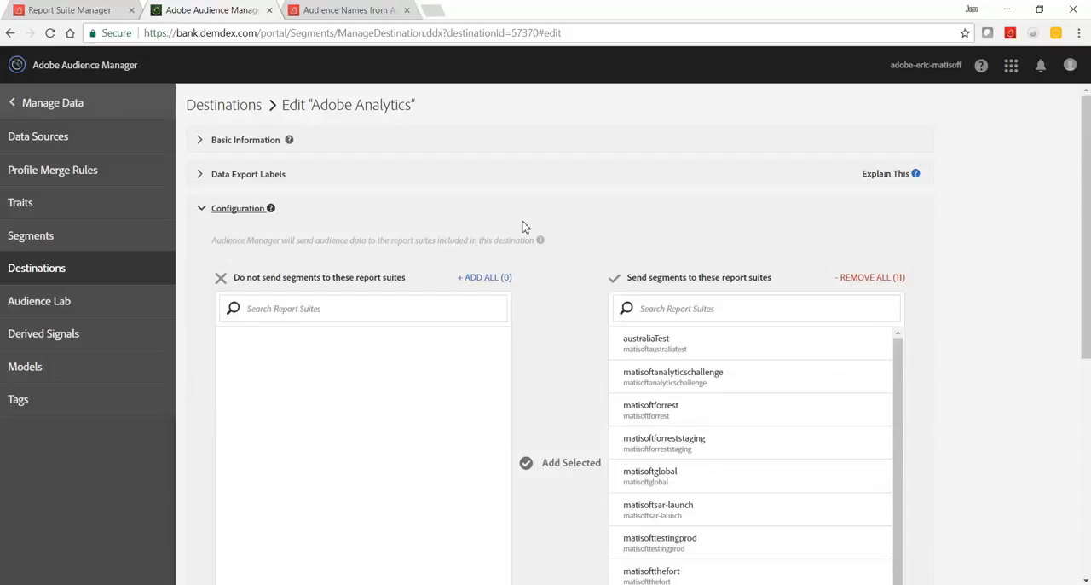
{"action": "scroll", "coordinate": [536, 240], "scroll_direction": "down", "scroll_amount": 1}
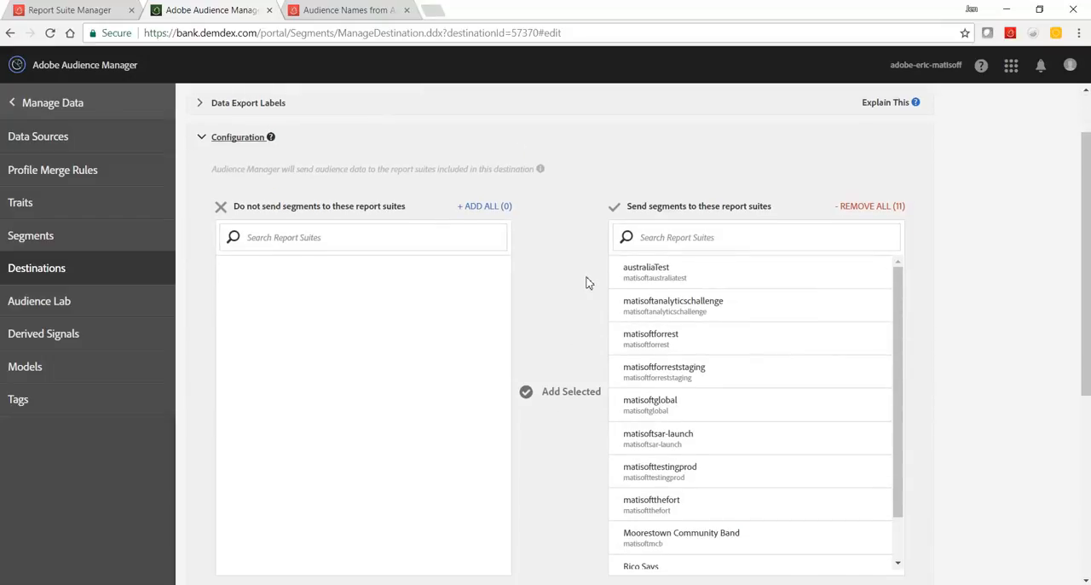
{"action": "scroll", "coordinate": [586, 282], "scroll_direction": "down", "scroll_amount": 1}
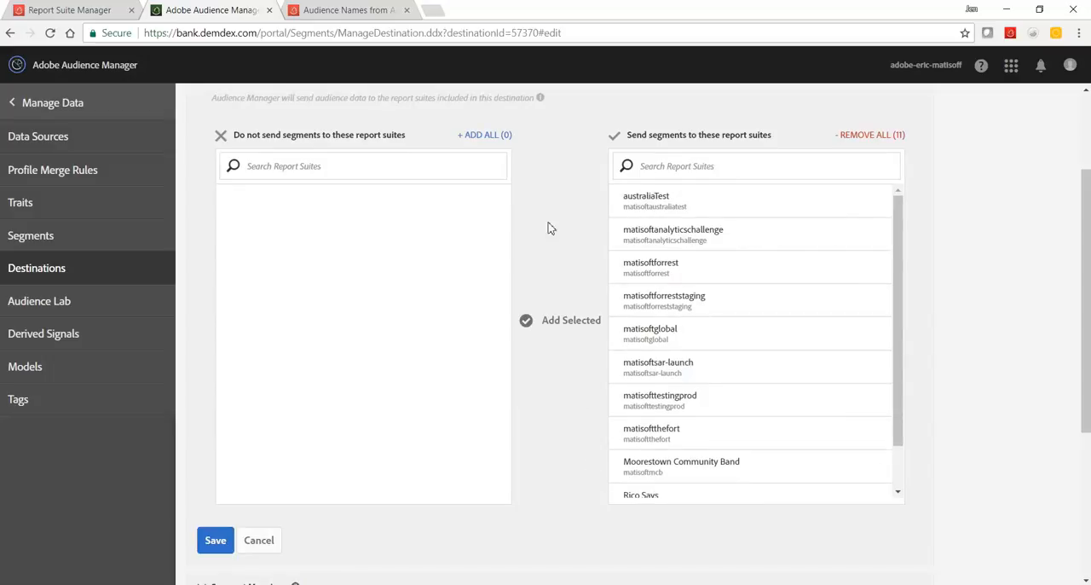
{"action": "scroll", "coordinate": [554, 214], "scroll_direction": "up", "scroll_amount": 1}
{"action": "left_click", "coordinate": [569, 147]}
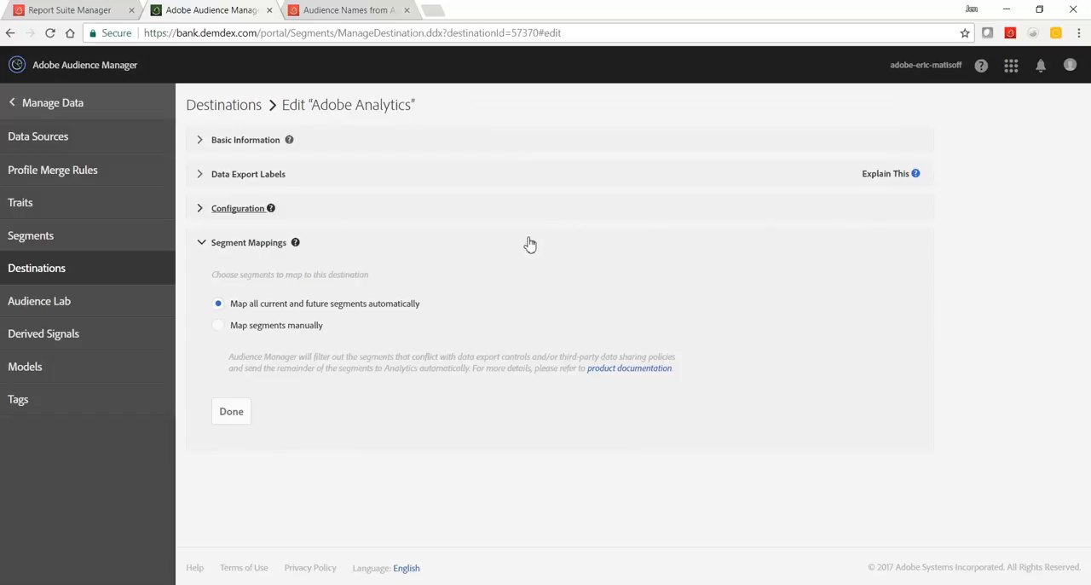
{"action": "left_click", "coordinate": [529, 245]}
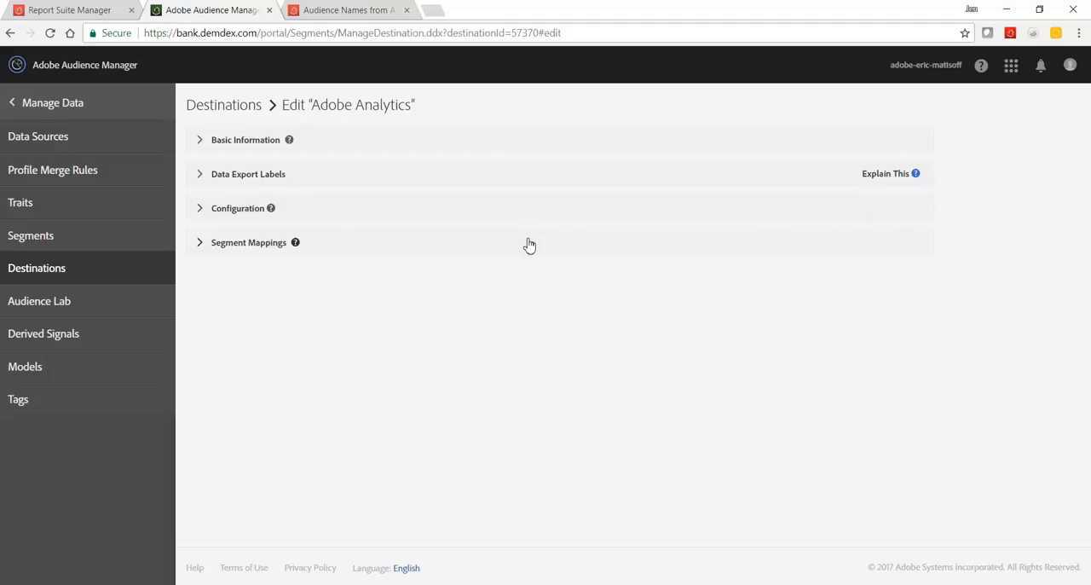
Switch to the Audience Names from AAM project in Adobe Analytics and search its components for "audiences".
{"action": "left_click", "coordinate": [350, 8]}
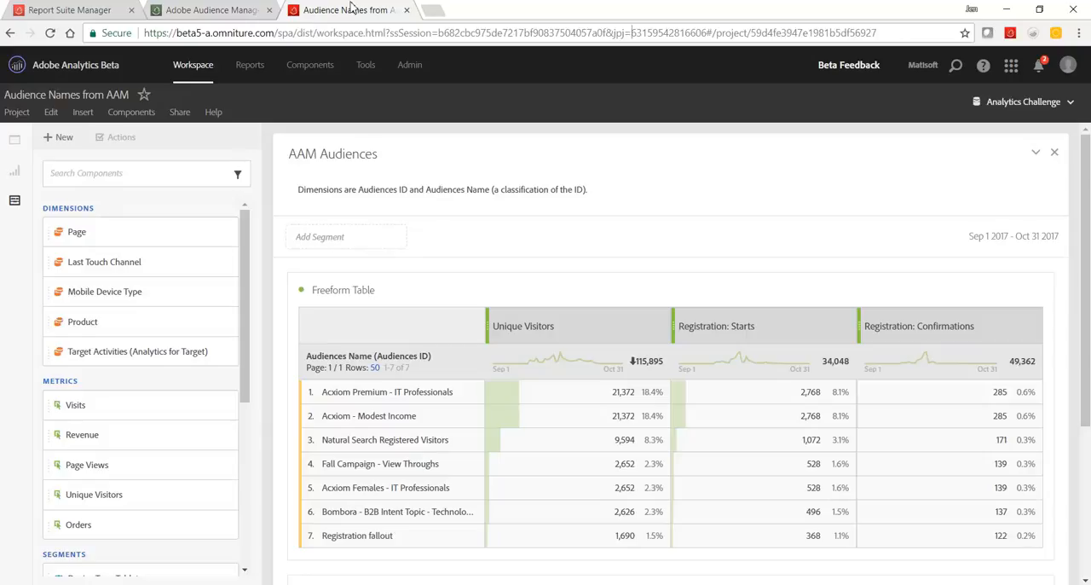
{"action": "left_click", "coordinate": [155, 178]}
{"action": "type", "text": "audiences"}
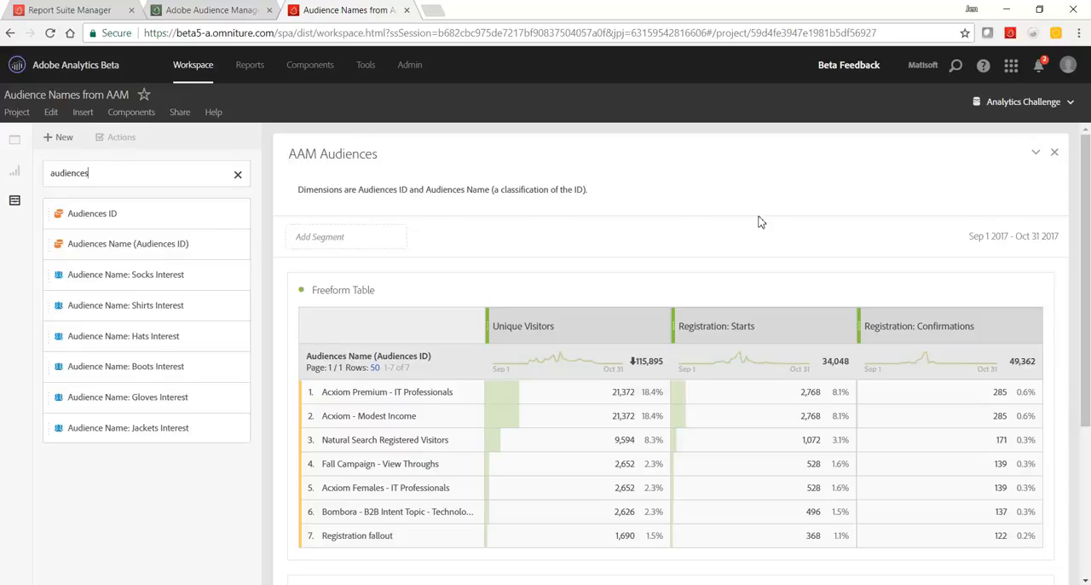
{"action": "left_click_drag", "start_coordinate": [1089, 256], "coordinate": [1088, 305]}
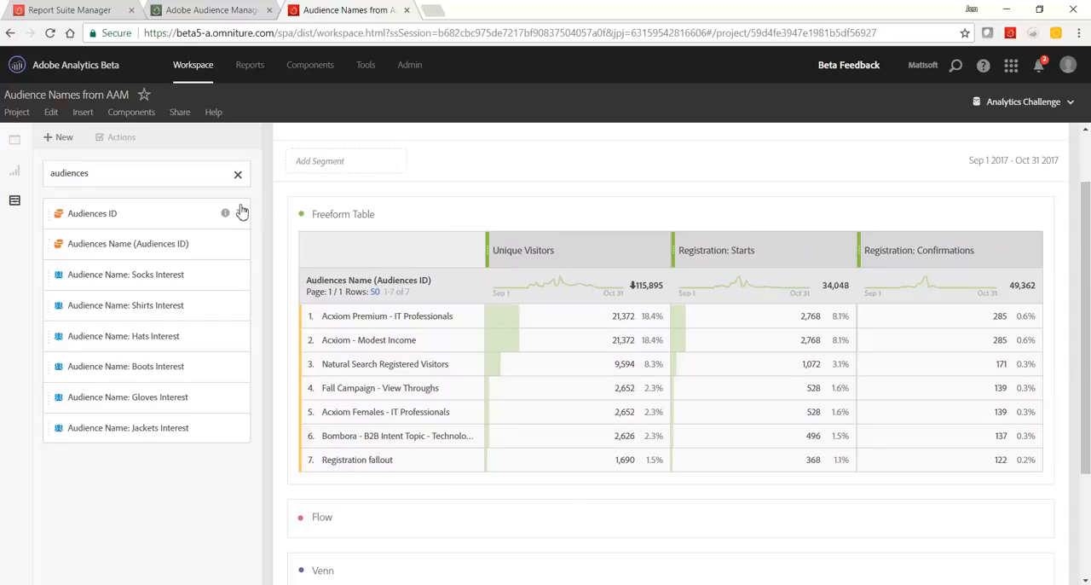
Clear the component search, break down the Acxiom Premium - IT Professionals row by Mobile Device Type, and replace that breakdown with Page.
{"action": "left_click", "coordinate": [238, 176]}
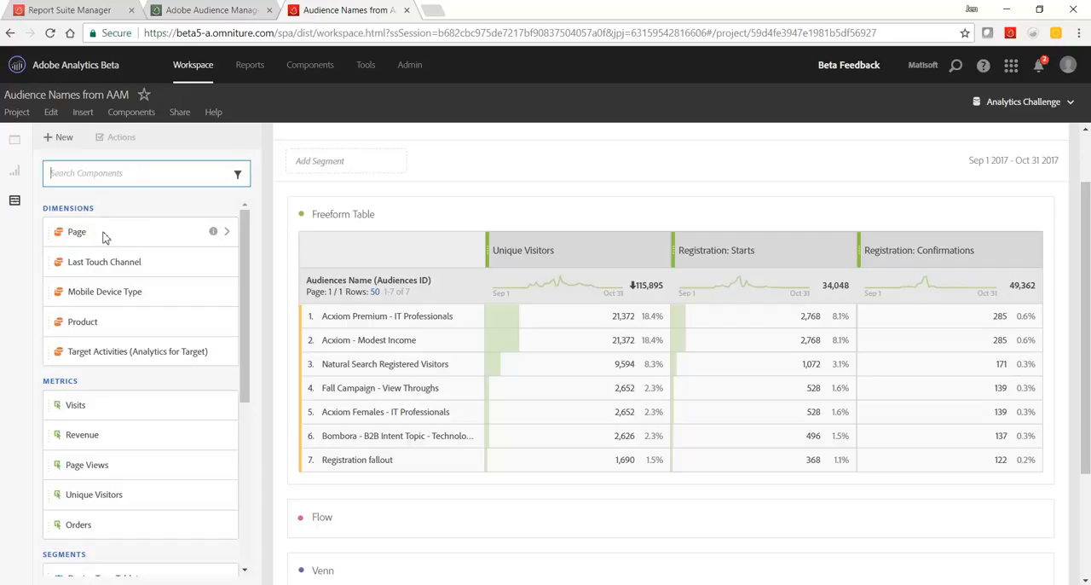
{"action": "left_click_drag", "start_coordinate": [96, 292], "coordinate": [324, 330]}
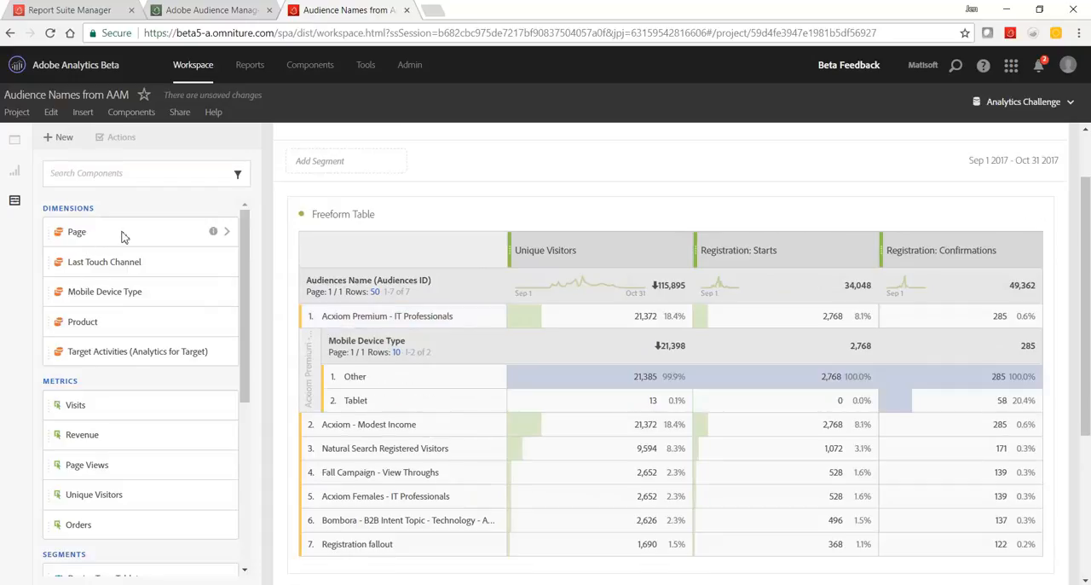
{"action": "left_click_drag", "start_coordinate": [107, 236], "coordinate": [371, 344]}
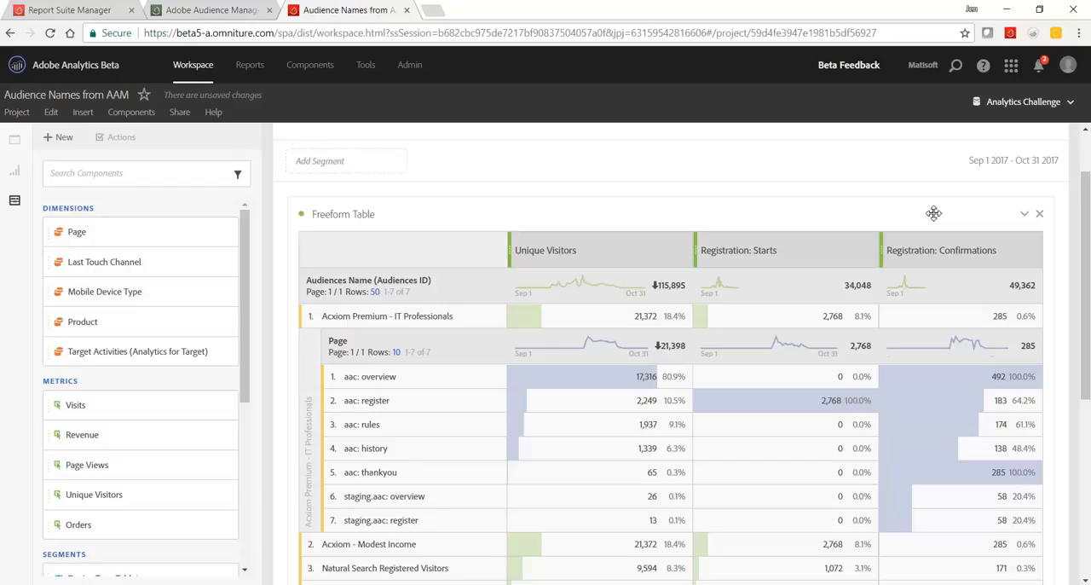
Collapse the Freeform Table and expand the Flow visualization to examine audience paths around Acxiom Premium - IT Professionals.
{"action": "left_click", "coordinate": [1025, 217]}
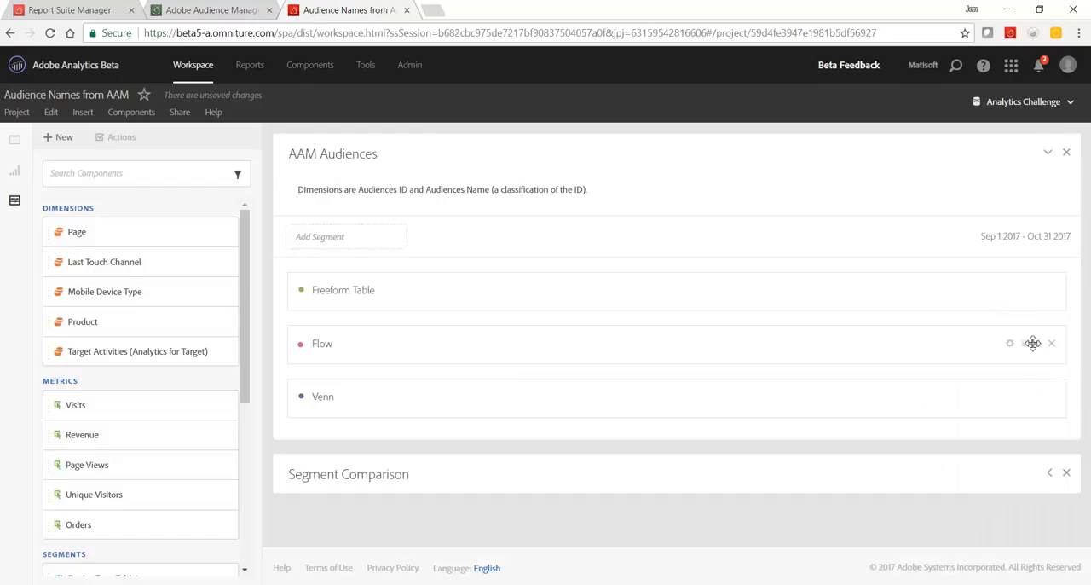
{"action": "left_click", "coordinate": [1033, 345]}
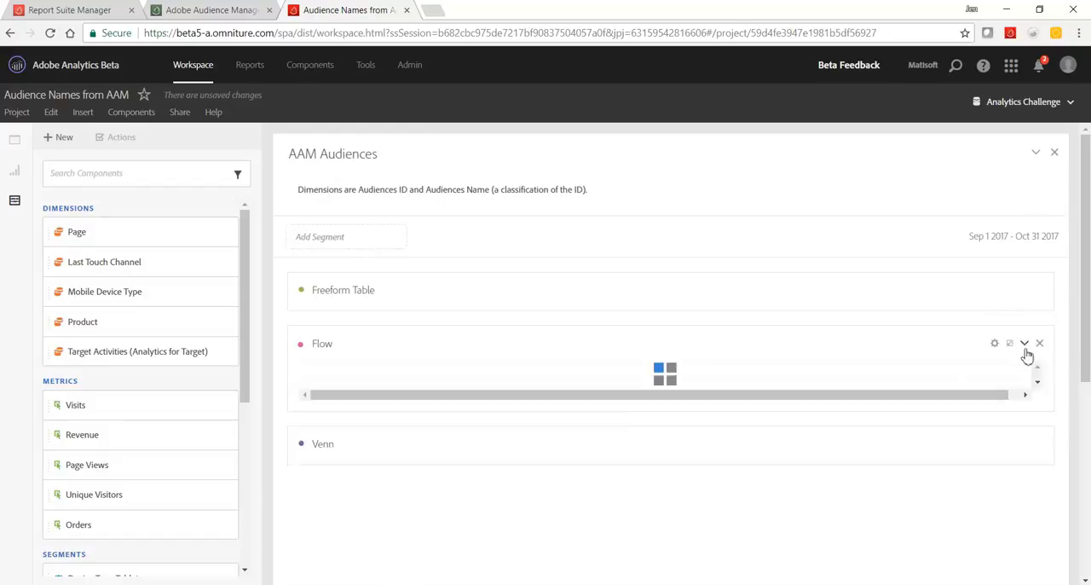
{"action": "left_click_drag", "start_coordinate": [1084, 346], "coordinate": [1079, 441]}
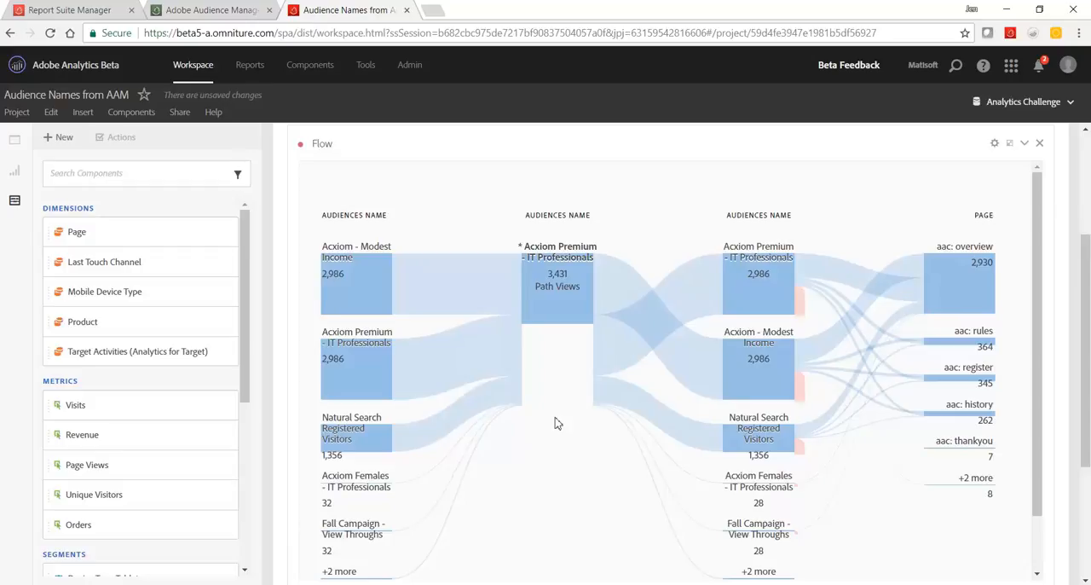
{"action": "mouse_move", "coordinate": [573, 322]}
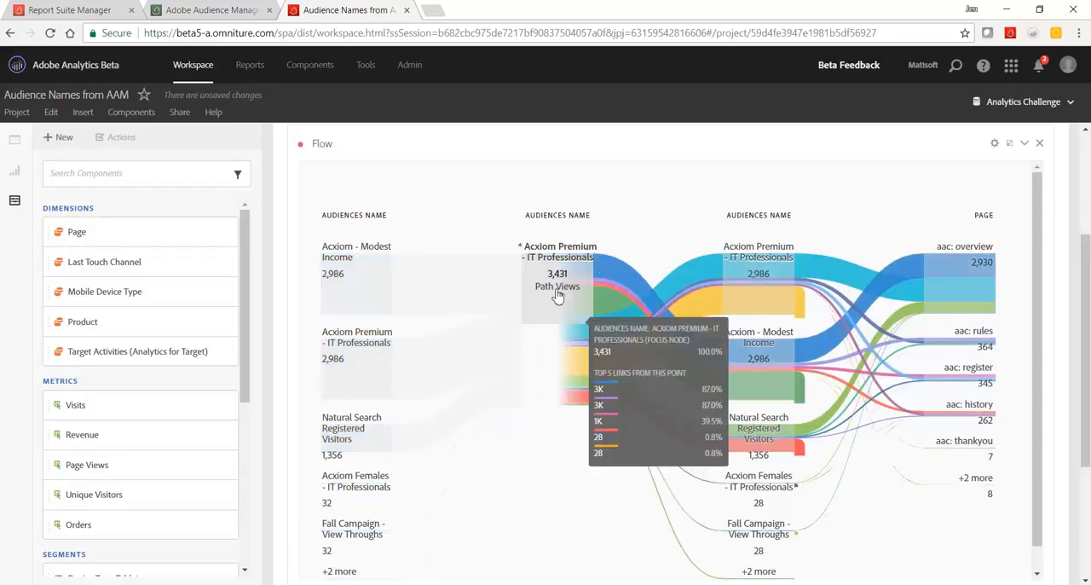
{"action": "mouse_move", "coordinate": [499, 293]}
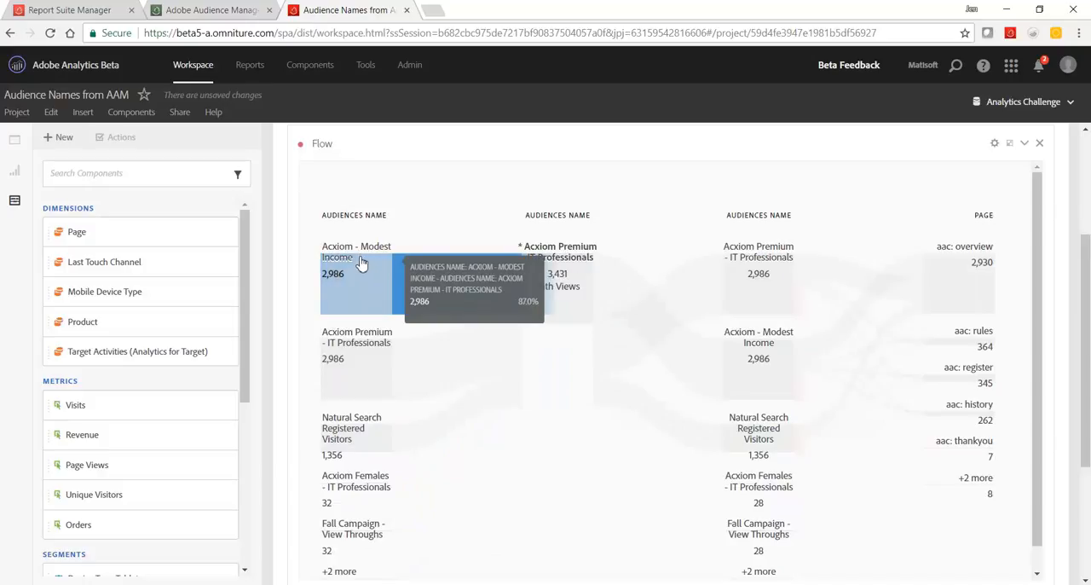
{"action": "mouse_move", "coordinate": [542, 279]}
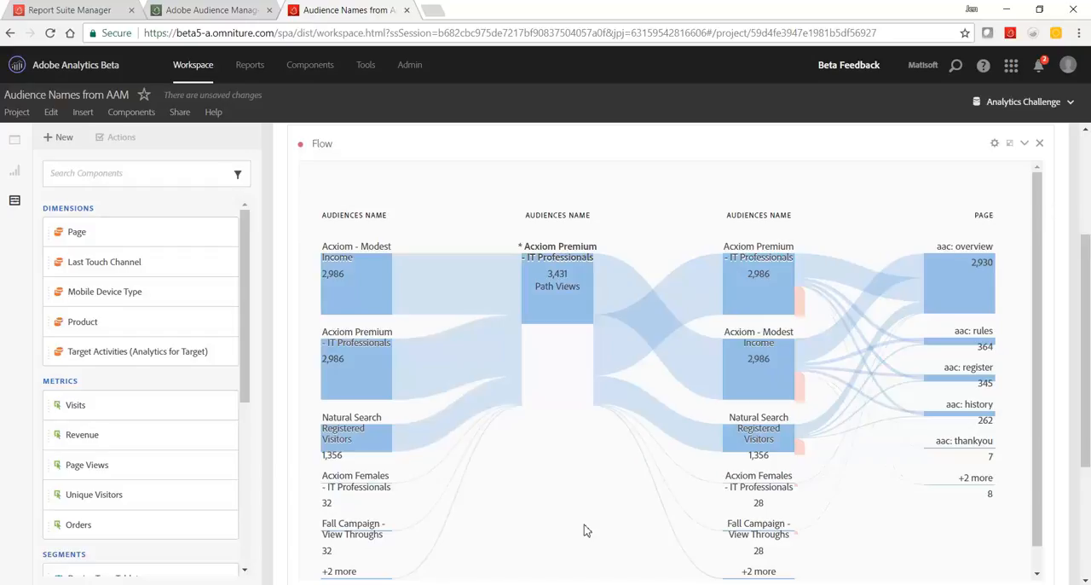
Expand the Freeform Table again and remove the Page breakdown from the Acxiom Premium - IT Professionals row.
{"action": "scroll", "coordinate": [610, 477], "scroll_direction": "up", "scroll_amount": 1}
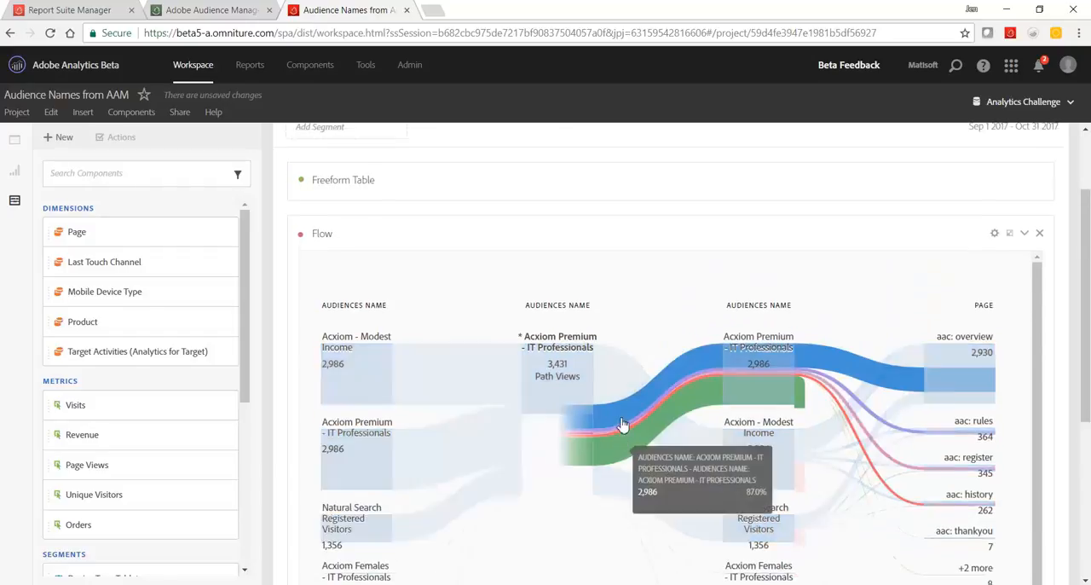
{"action": "scroll", "coordinate": [623, 423], "scroll_direction": "up", "scroll_amount": 1}
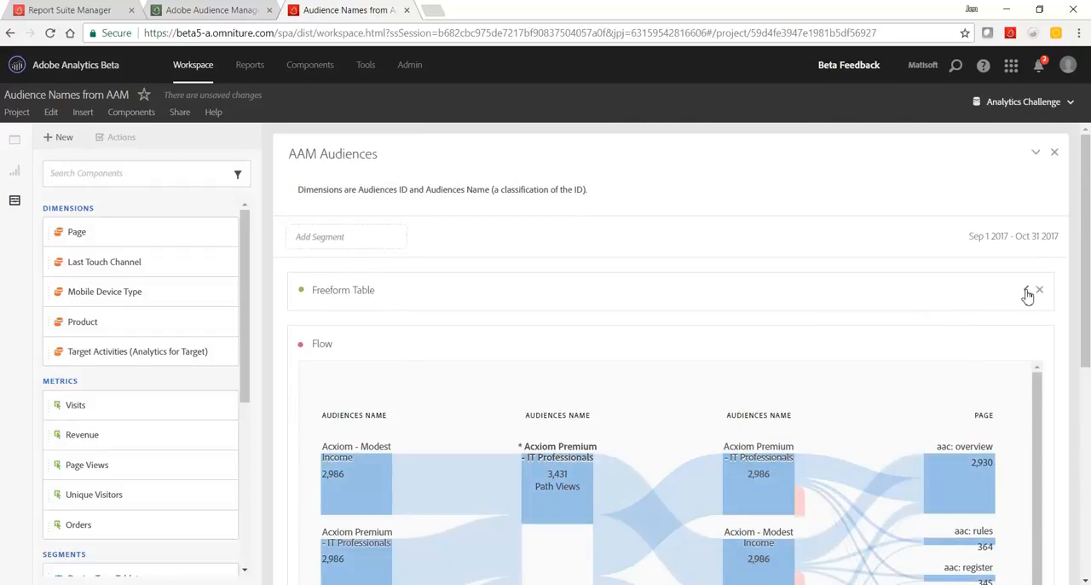
{"action": "left_click", "coordinate": [1026, 291]}
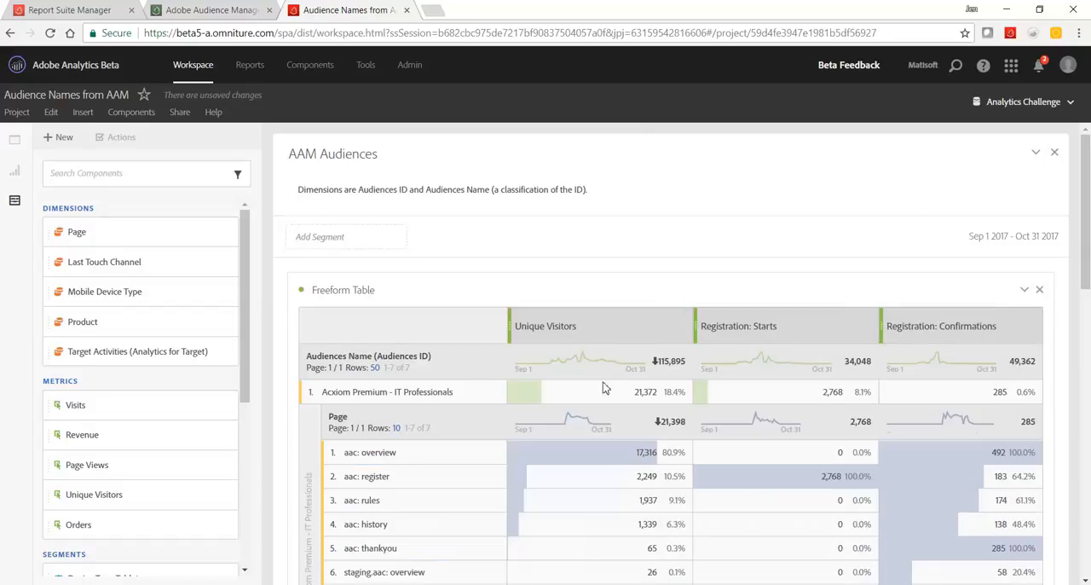
{"action": "scroll", "coordinate": [602, 386], "scroll_direction": "down", "scroll_amount": 1}
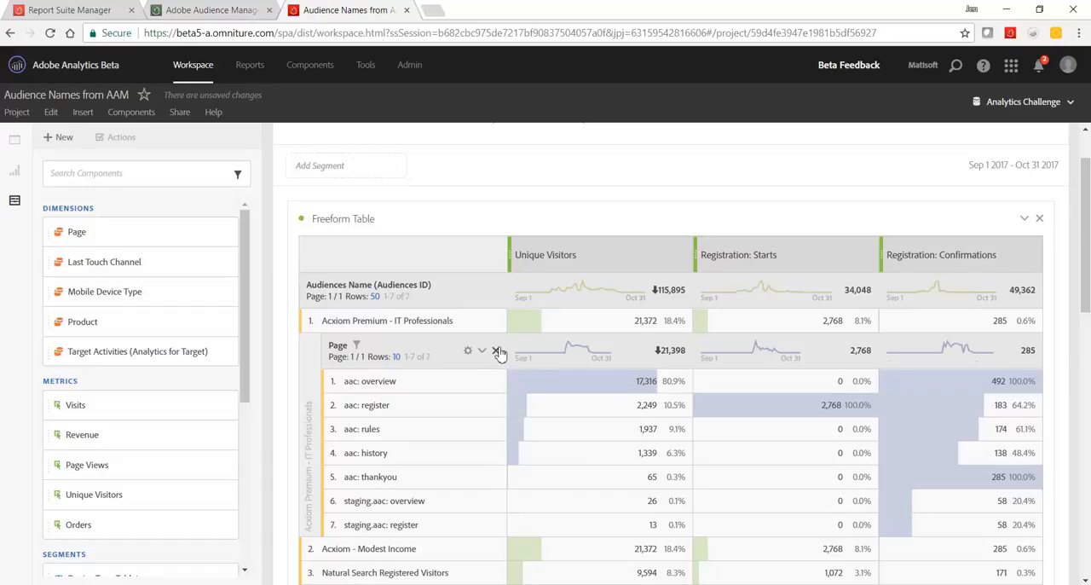
{"action": "left_click", "coordinate": [497, 351]}
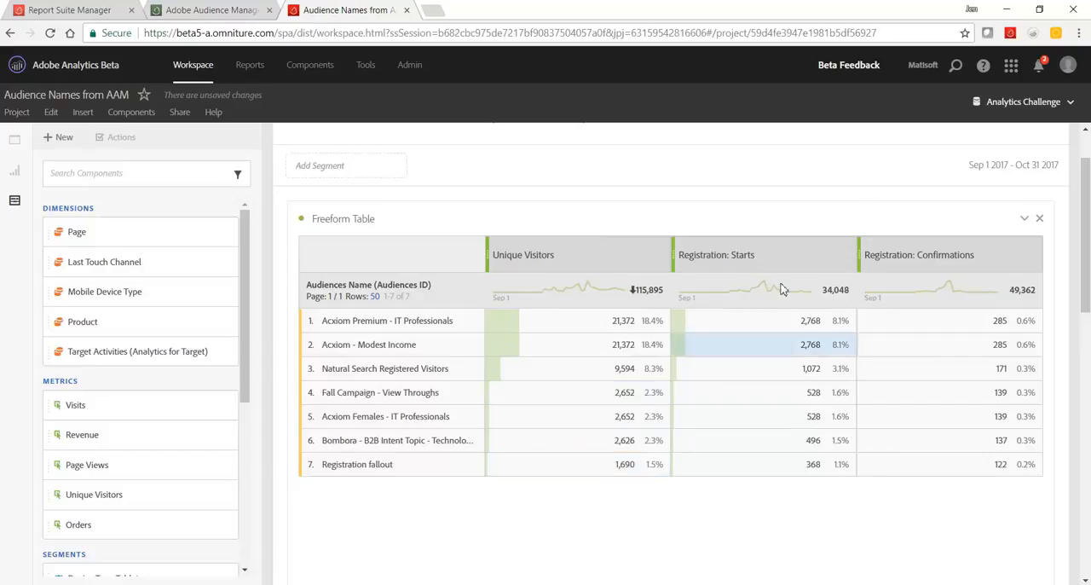
Collapse the Flow visualization and expand the Venn diagram to examine the overlap between the audiences and Natural Search.
{"action": "left_click", "coordinate": [1025, 225]}
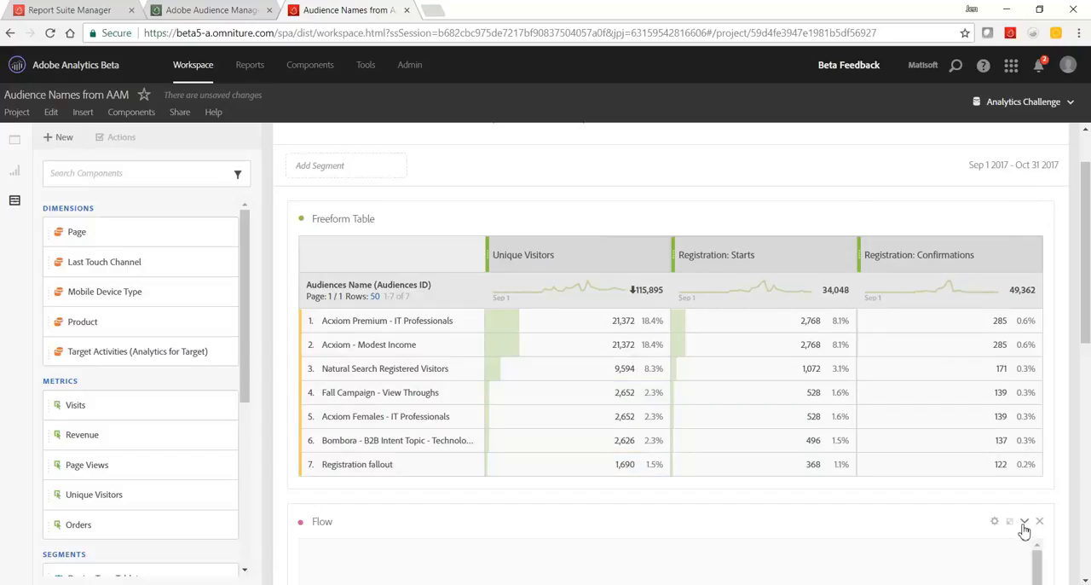
{"action": "left_click", "coordinate": [1026, 517]}
{"action": "scroll", "coordinate": [1026, 512], "scroll_direction": "down", "scroll_amount": 2}
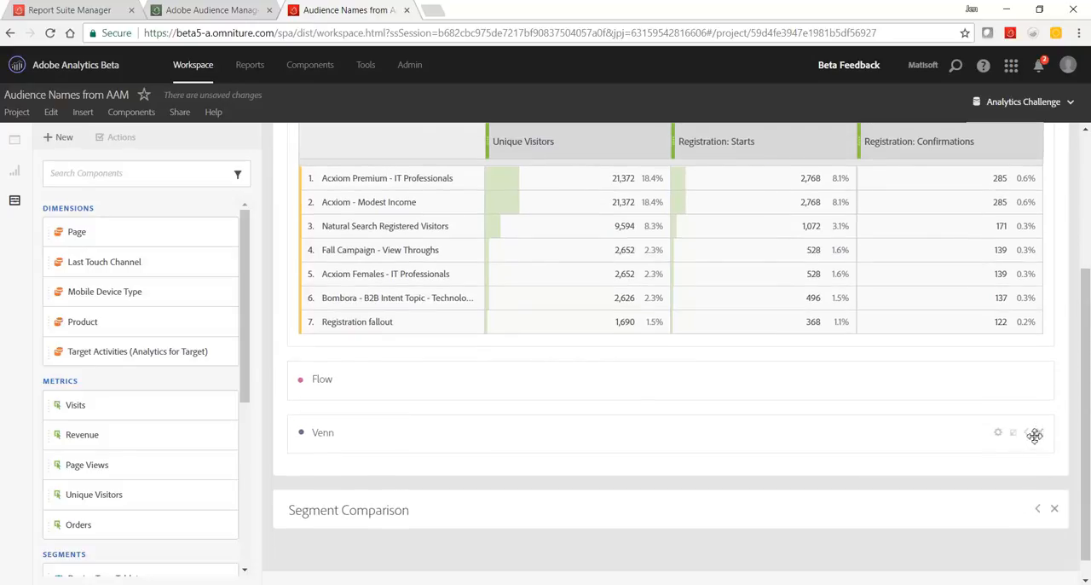
{"action": "left_click", "coordinate": [1026, 435]}
{"action": "scroll", "coordinate": [974, 426], "scroll_direction": "down", "scroll_amount": 4}
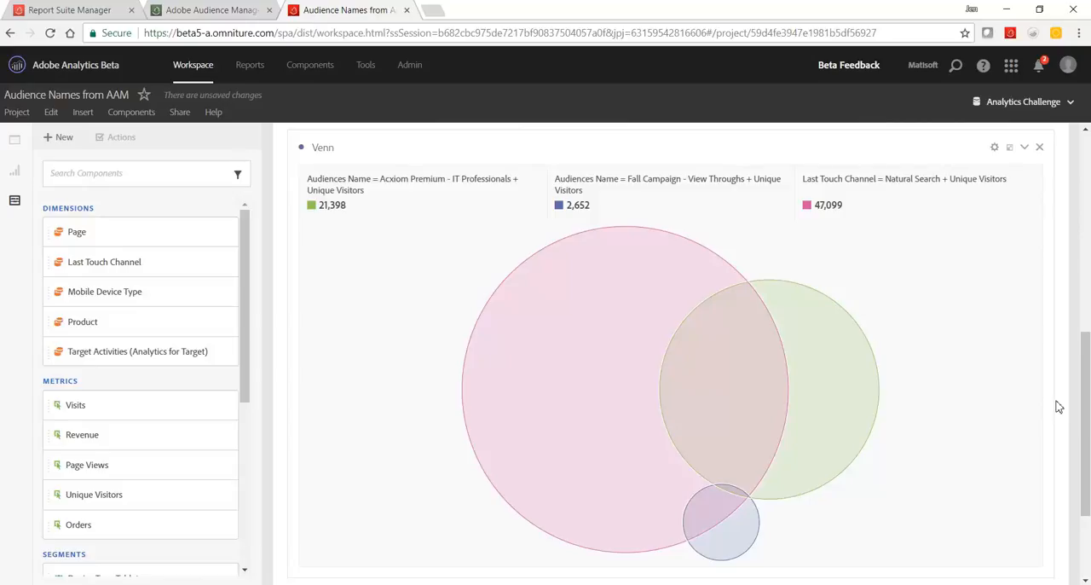
Collapse the Venn diagram and expand the Segment Comparison panel to view the size and overlap of the two Acxiom audiences.
{"action": "left_click", "coordinate": [1057, 407]}
{"action": "left_click", "coordinate": [1024, 149]}
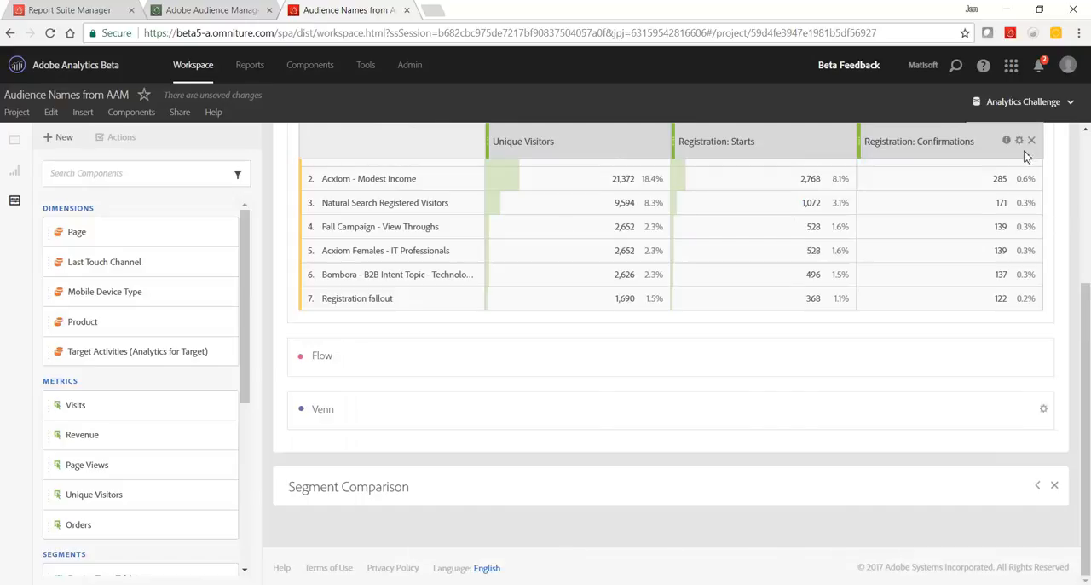
{"action": "left_click", "coordinate": [1038, 487]}
{"action": "scroll", "coordinate": [1011, 468], "scroll_direction": "down", "scroll_amount": 3}
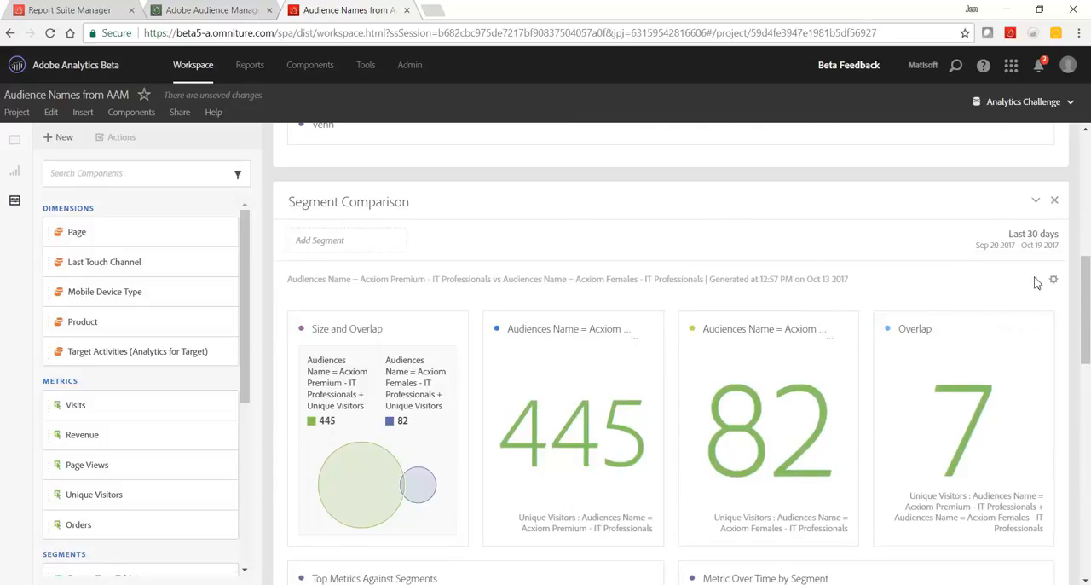
Open the Segment Comparison configuration, search the components for "audience names" and list the values of the Audiences Name dimension.
{"action": "left_click_drag", "start_coordinate": [1085, 294], "coordinate": [1084, 297]}
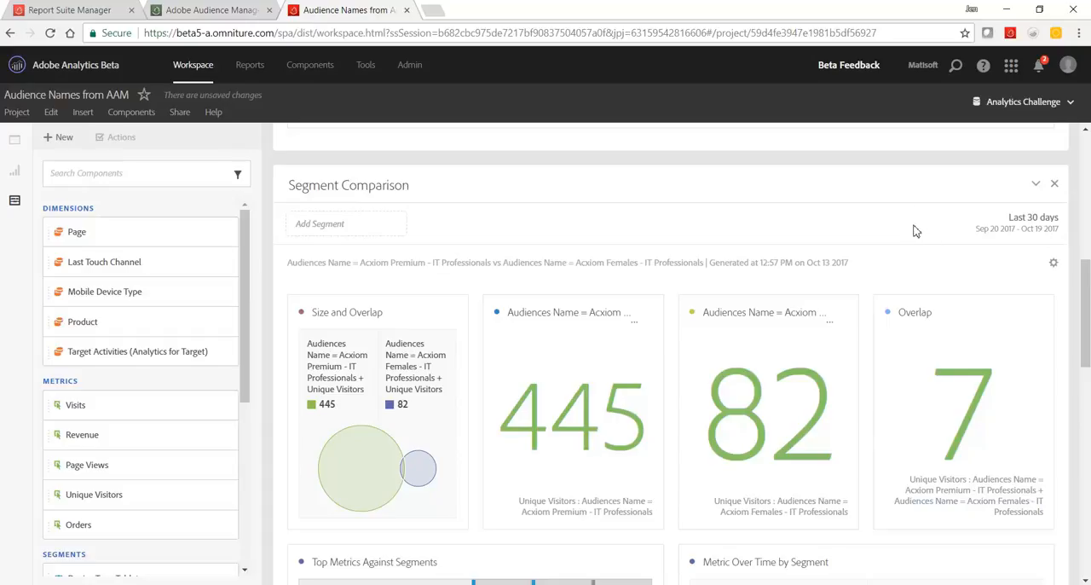
{"action": "left_click", "coordinate": [1055, 265]}
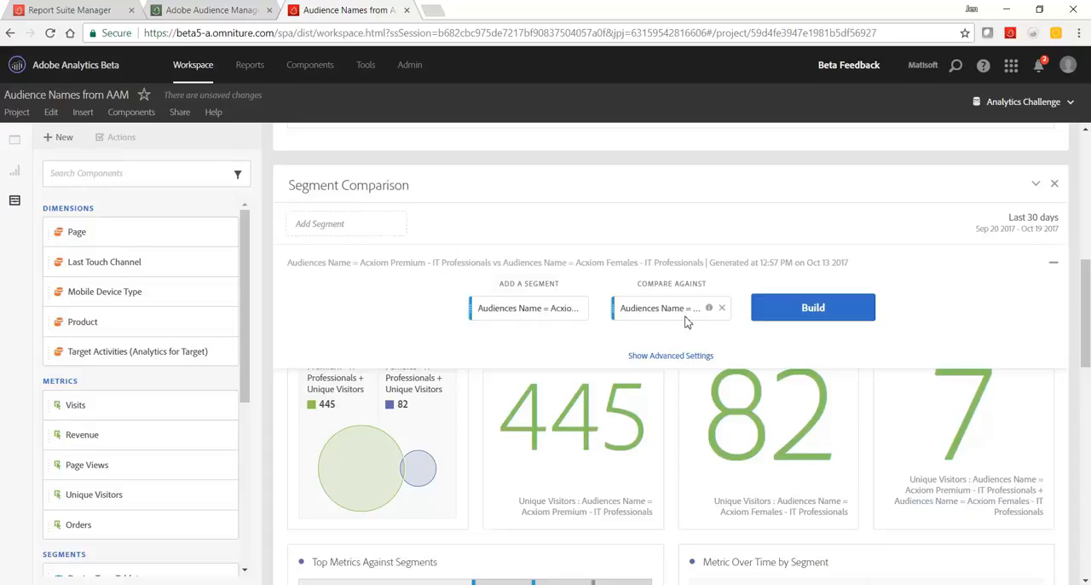
{"action": "left_click", "coordinate": [176, 176]}
{"action": "type", "text": "audience na"}
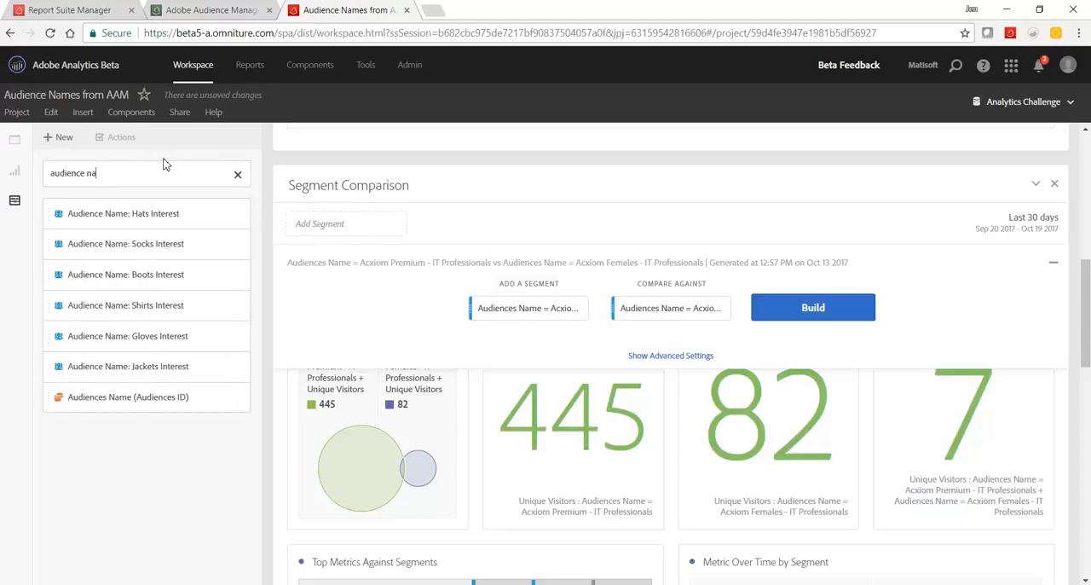
{"action": "type", "text": "mes"}
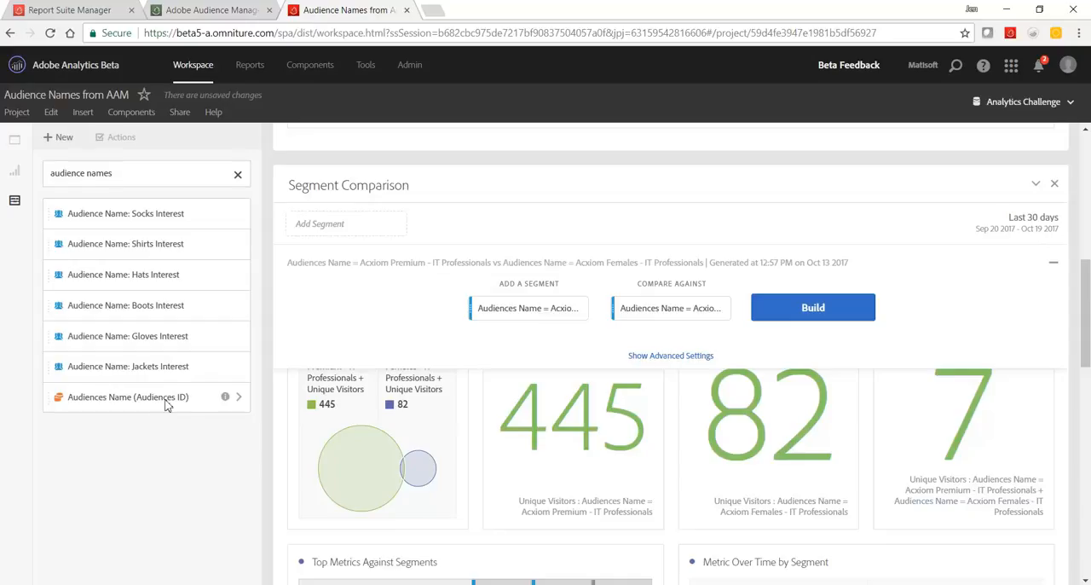
{"action": "left_click", "coordinate": [239, 397]}
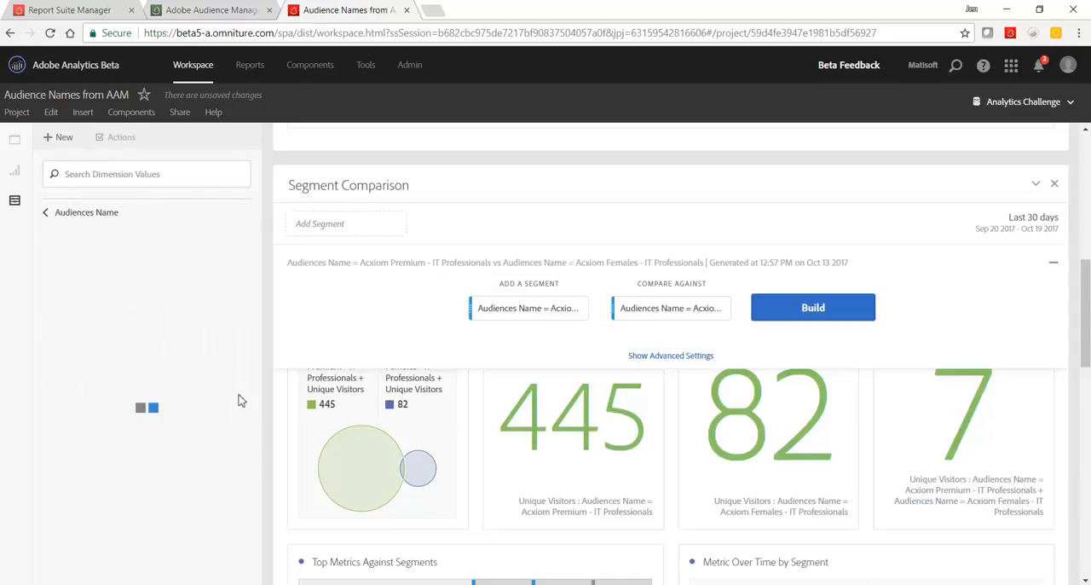
Configure the comparison of Acxiom Premium - IT Professionals against Natural Search Registered Visitors without building it, and close the configuration.
{"action": "left_click_drag", "start_coordinate": [118, 243], "coordinate": [500, 314]}
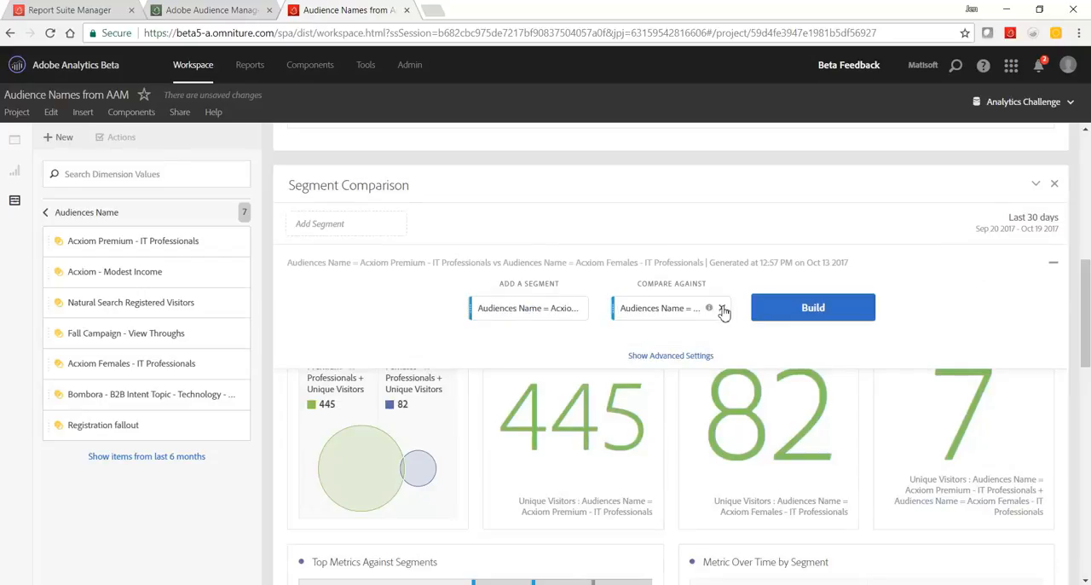
{"action": "left_click", "coordinate": [722, 308]}
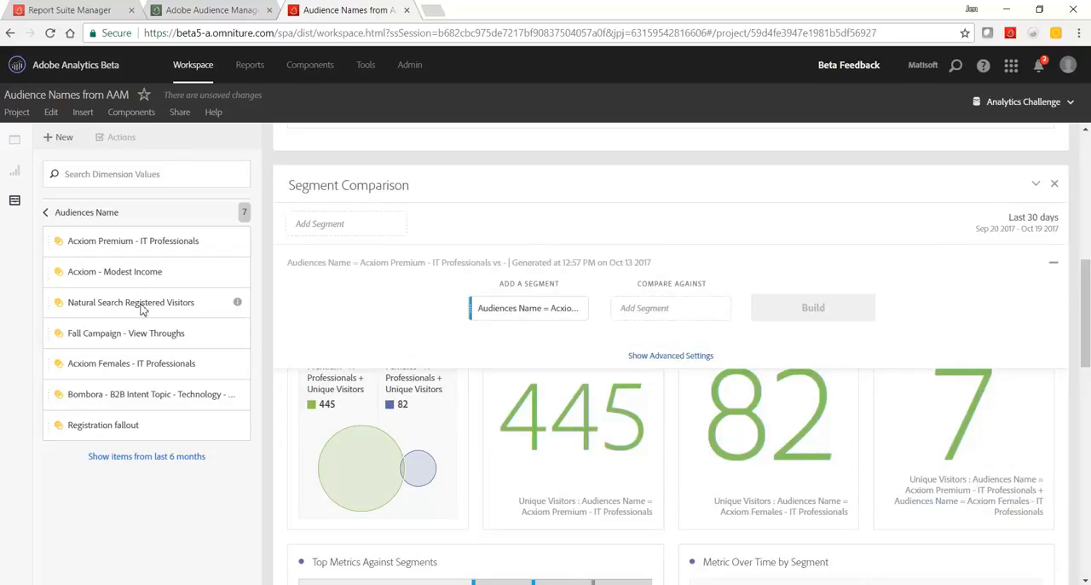
{"action": "left_click_drag", "start_coordinate": [246, 303], "coordinate": [645, 314]}
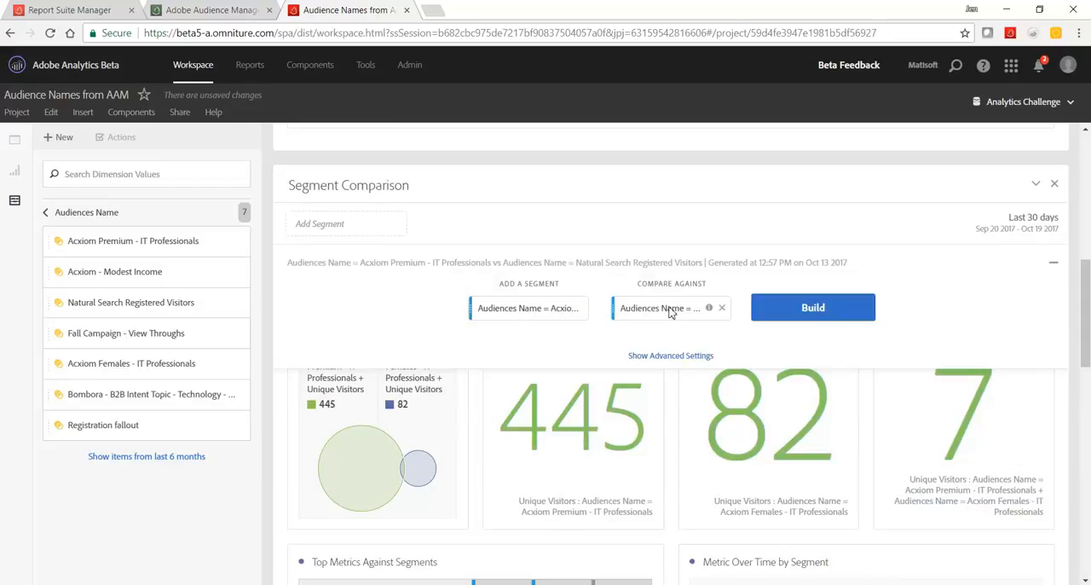
{"action": "left_click", "coordinate": [1054, 263]}
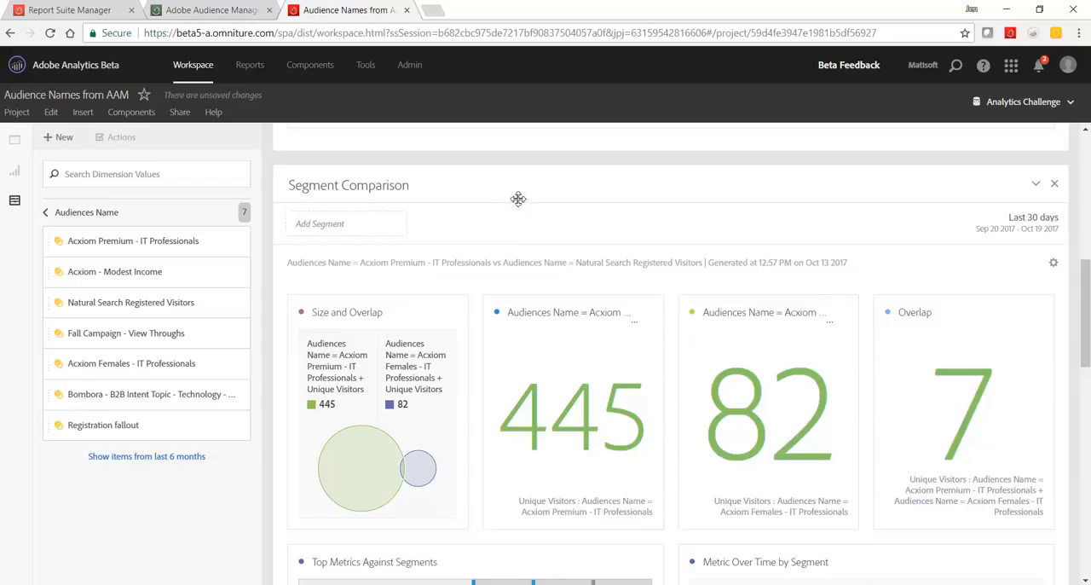
Start a new segment whose definition combines the Audiences Name and Mobile Device Type dimensions with And.
{"action": "left_click", "coordinate": [56, 139]}
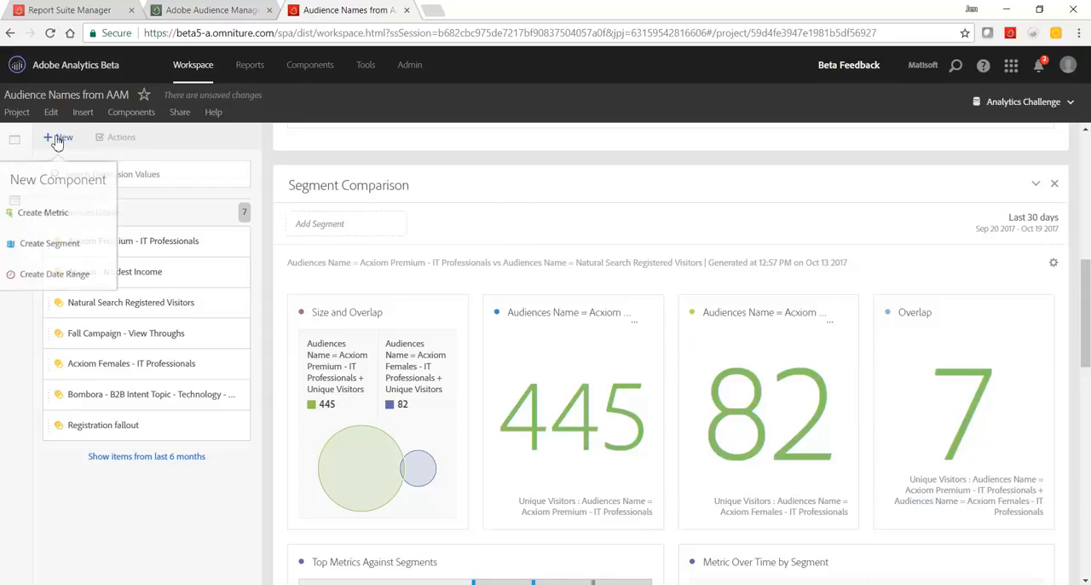
{"action": "left_click", "coordinate": [63, 247]}
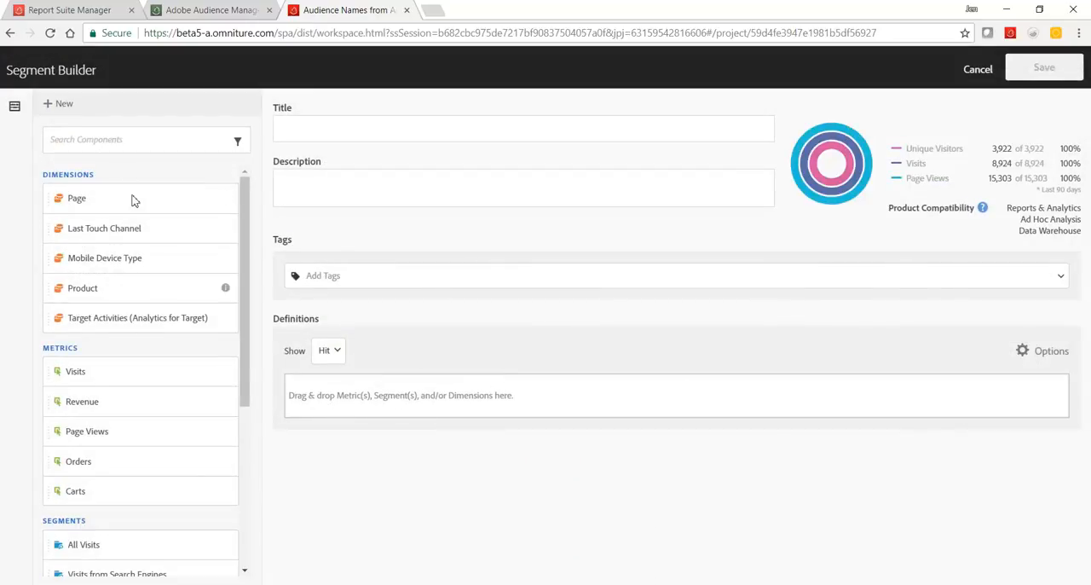
{"action": "left_click", "coordinate": [138, 137]}
{"action": "type", "text": "audience"}
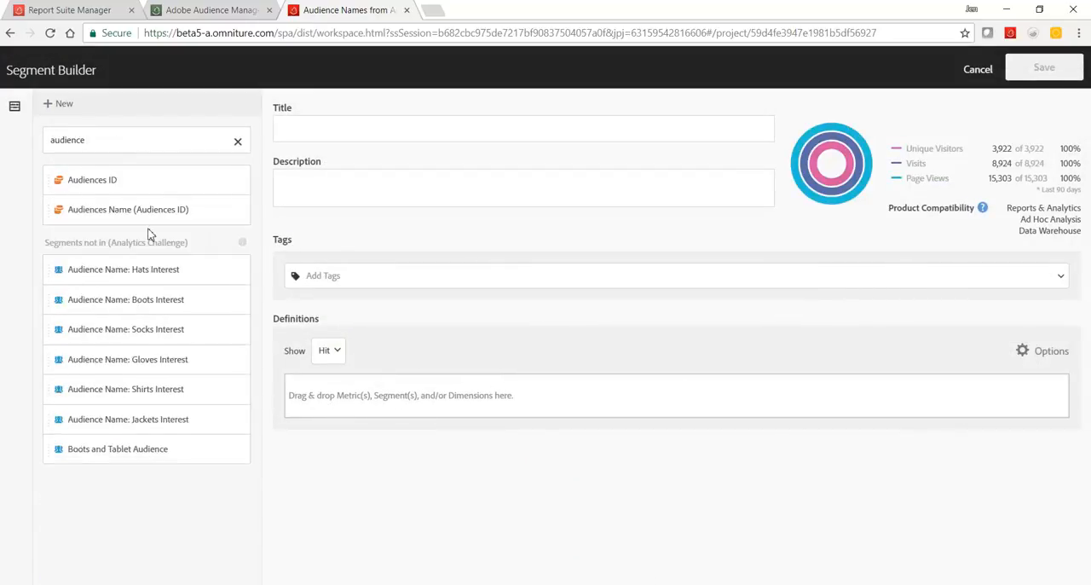
{"action": "left_click_drag", "start_coordinate": [150, 210], "coordinate": [358, 401]}
{"action": "left_click", "coordinate": [237, 140]}
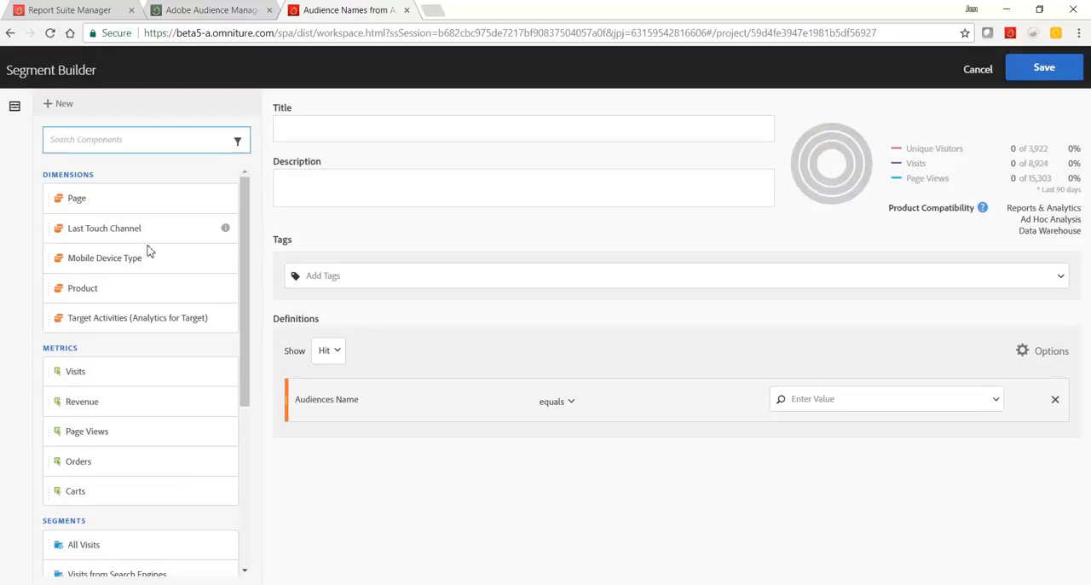
{"action": "left_click_drag", "start_coordinate": [128, 259], "coordinate": [350, 428]}
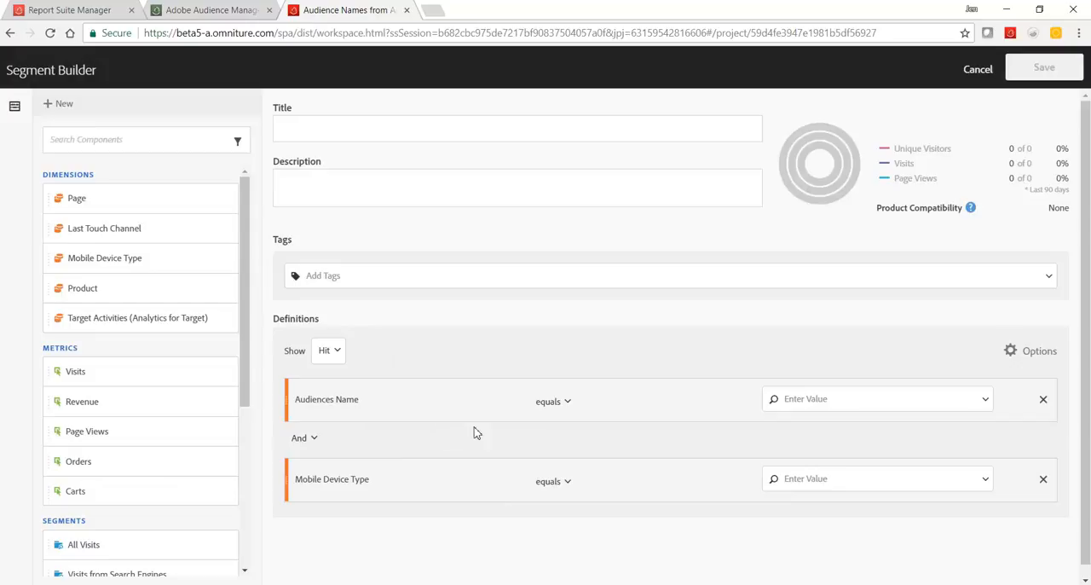
Set Audiences Name to Acxiom Females - IT Professionals and Mobile Device Type to Mobile Phone, and discard the segment.
{"action": "left_click", "coordinate": [985, 400]}
{"action": "left_click", "coordinate": [985, 479]}
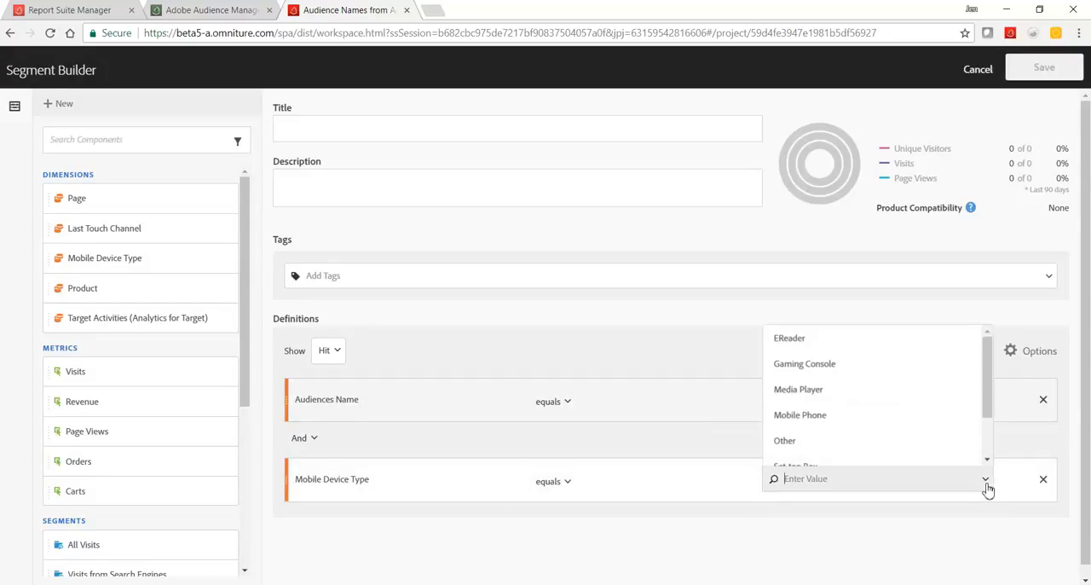
{"action": "left_click", "coordinate": [869, 418]}
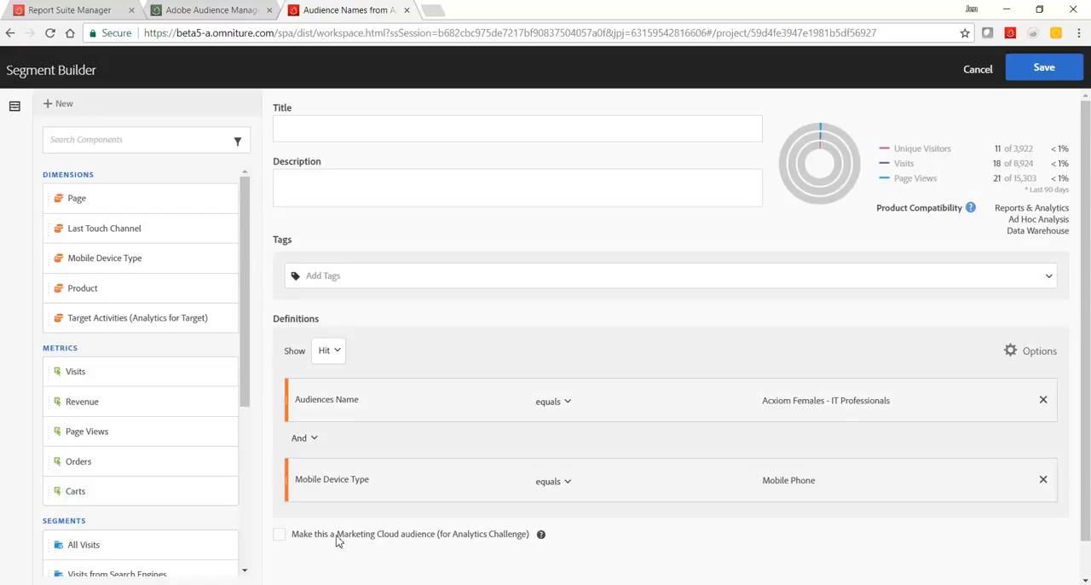
{"action": "left_click", "coordinate": [975, 69]}
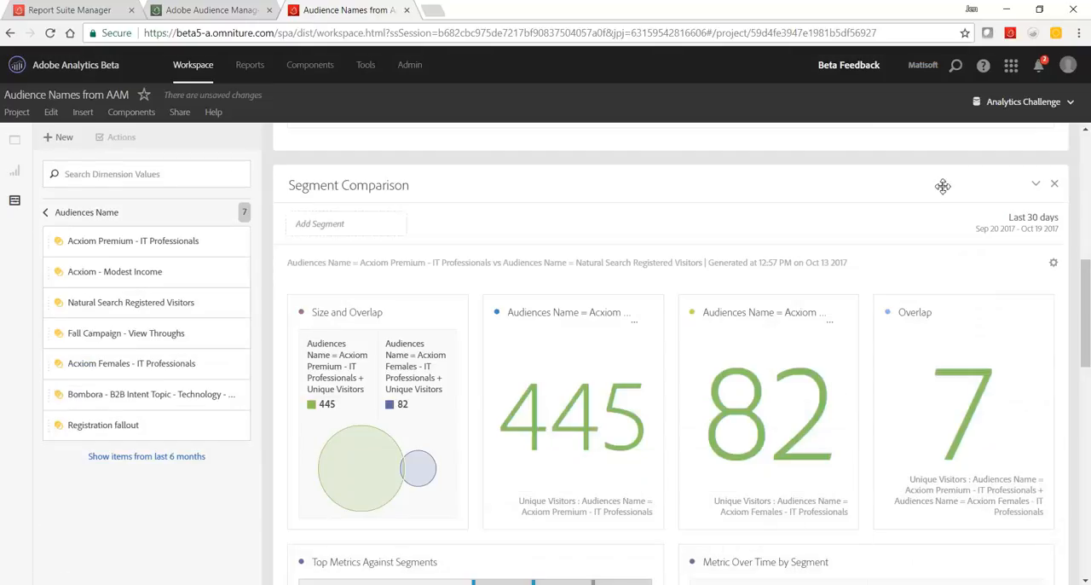
Leave the Audiences Name values and clear the component search to restore the full component list.
{"action": "left_click", "coordinate": [88, 213]}
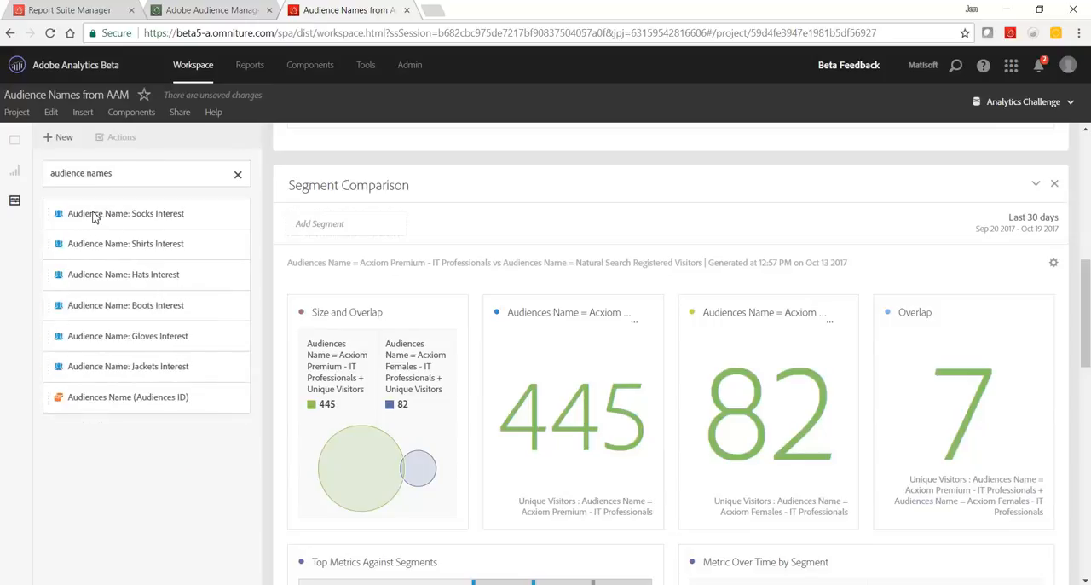
{"action": "left_click", "coordinate": [238, 174]}
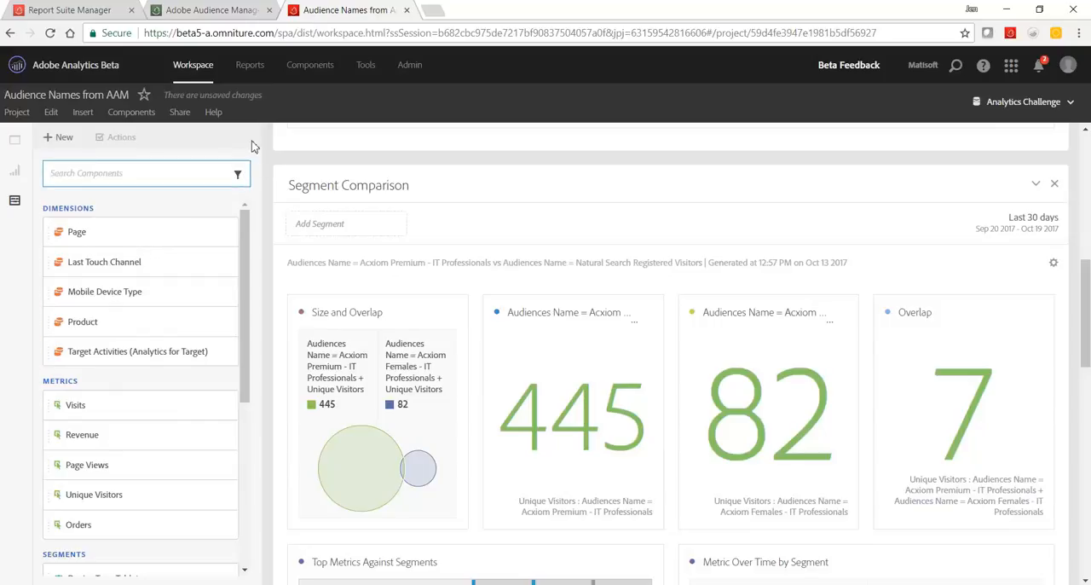